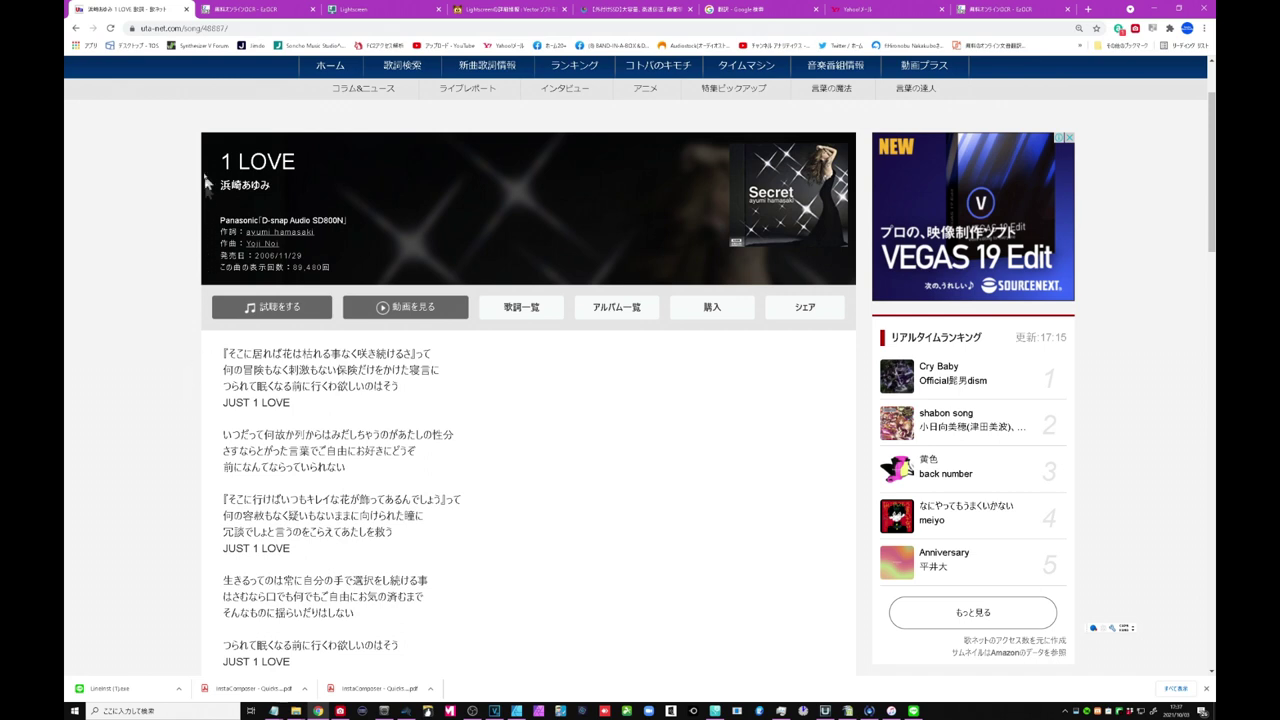
Look over the Lightscreen homepage, then move to Vector's Lightscreen download page and start an area capture.
{"action": "left_click", "coordinate": [380, 12]}
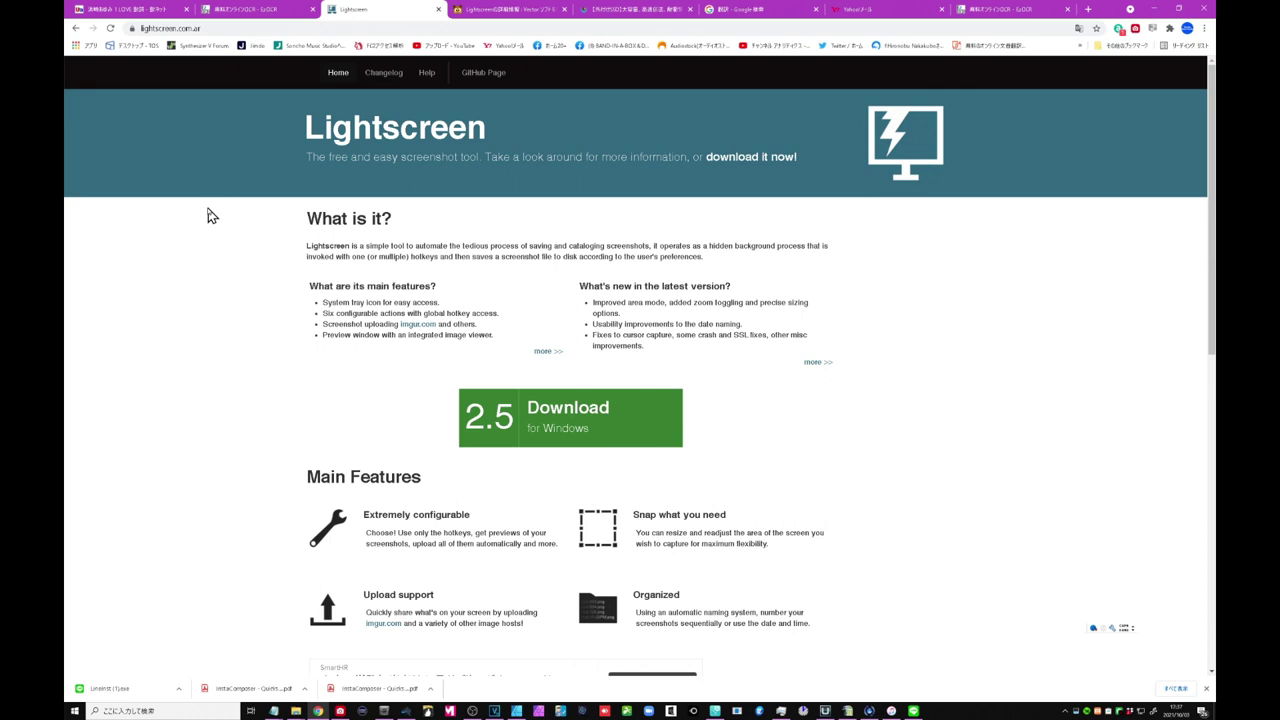
{"action": "key", "text": "ctrl+Tab"}
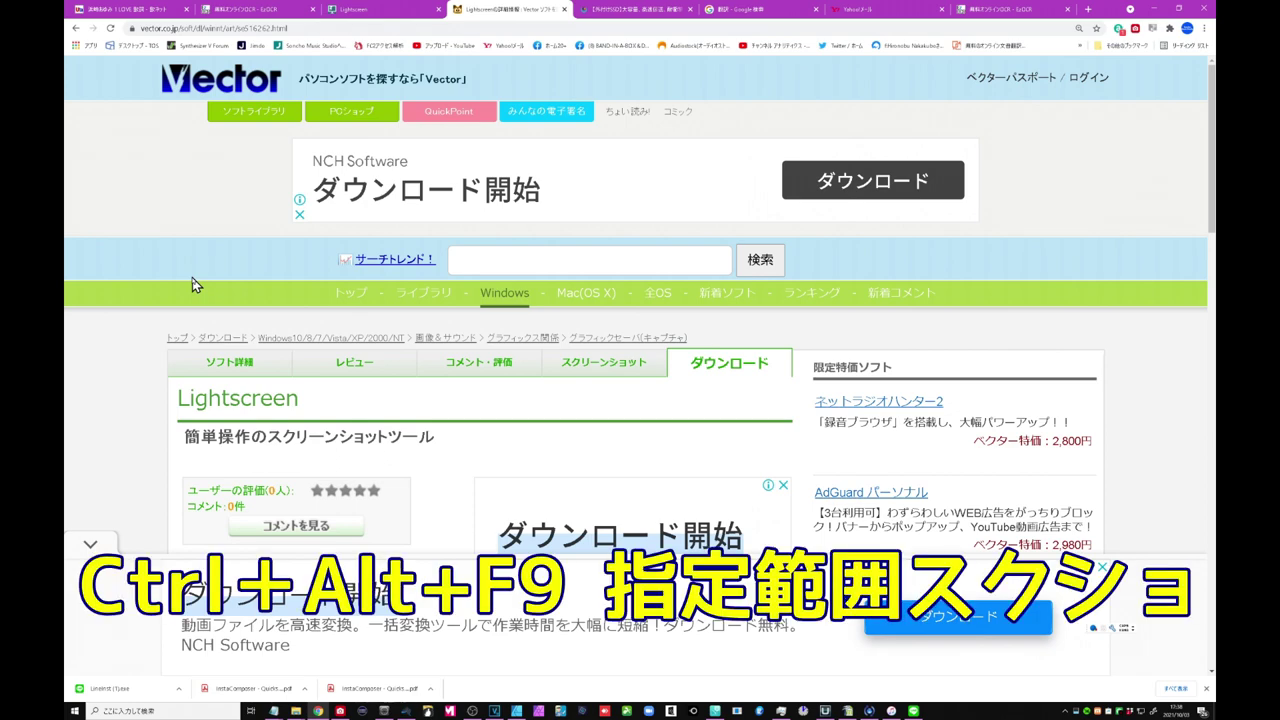
{"action": "key", "text": "ctrl+alt+F9"}
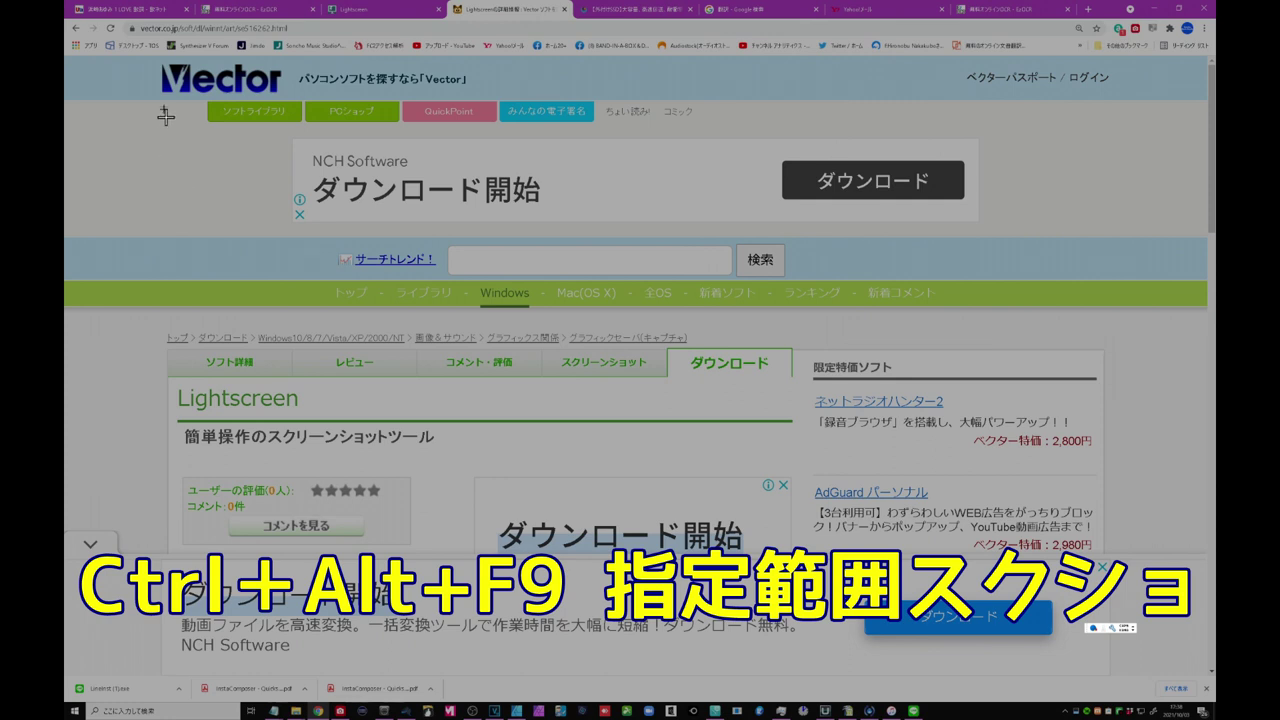
Save a screenshot of the top-left of Vector's download page and open the Screen save folder.
{"action": "mouse_move", "coordinate": [151, 56]}
{"action": "left_mouse_down"}
{"action": "mouse_move", "coordinate": [558, 437]}
{"action": "mouse_move", "coordinate": [805, 511]}
{"action": "left_mouse_up"}
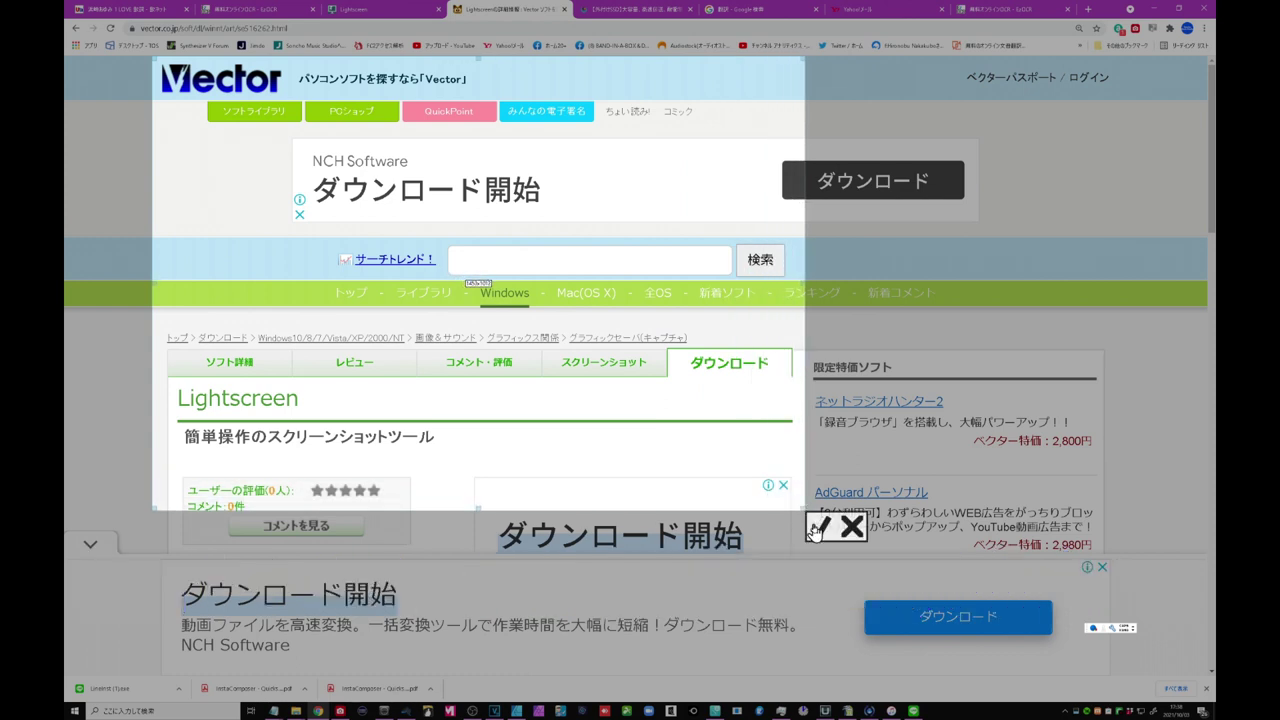
{"action": "left_click", "coordinate": [817, 533]}
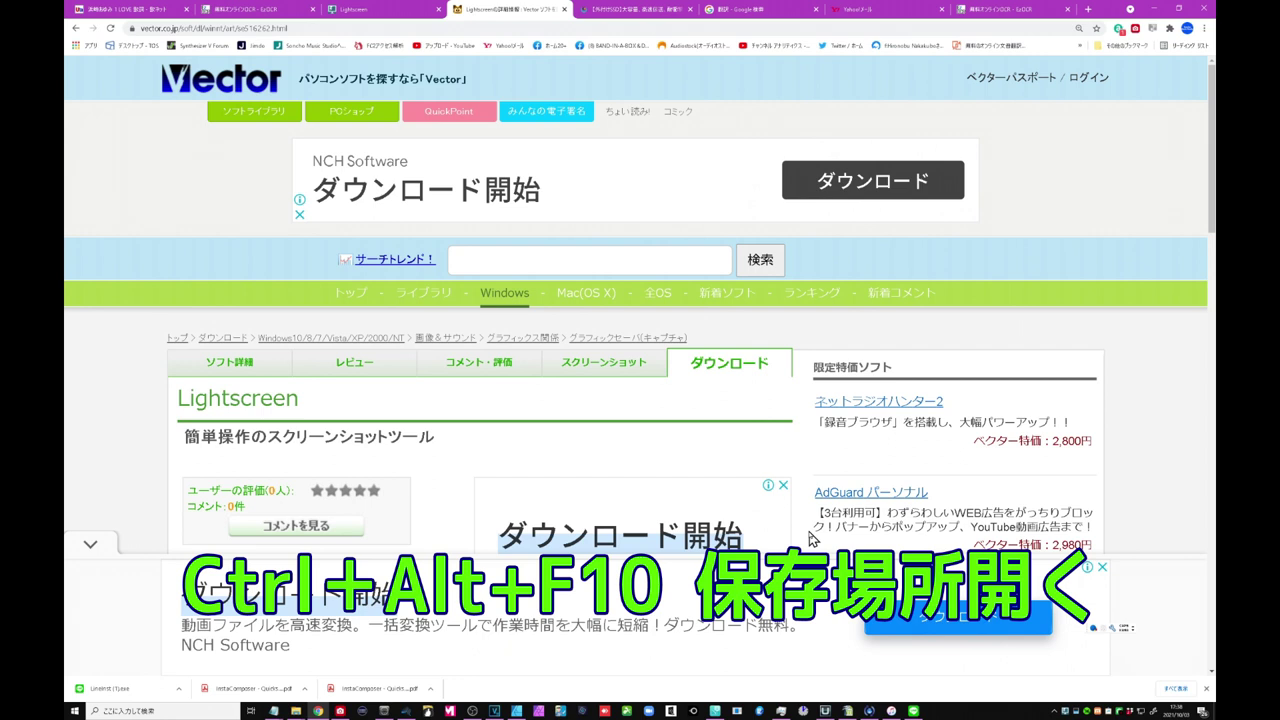
{"action": "key", "text": "ctrl+alt+F10"}
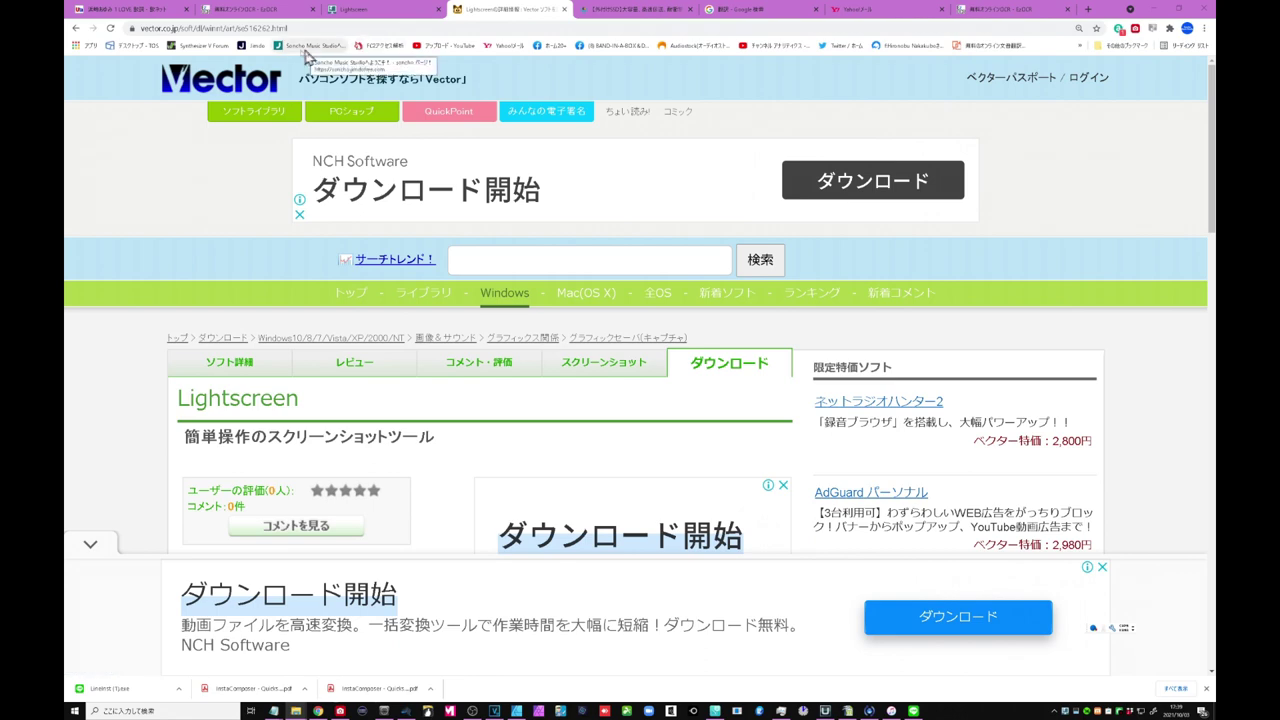
Return to the 1 LOVE lyrics page, scroll to the verses and adjust the zoom level.
{"action": "left_click", "coordinate": [141, 14]}
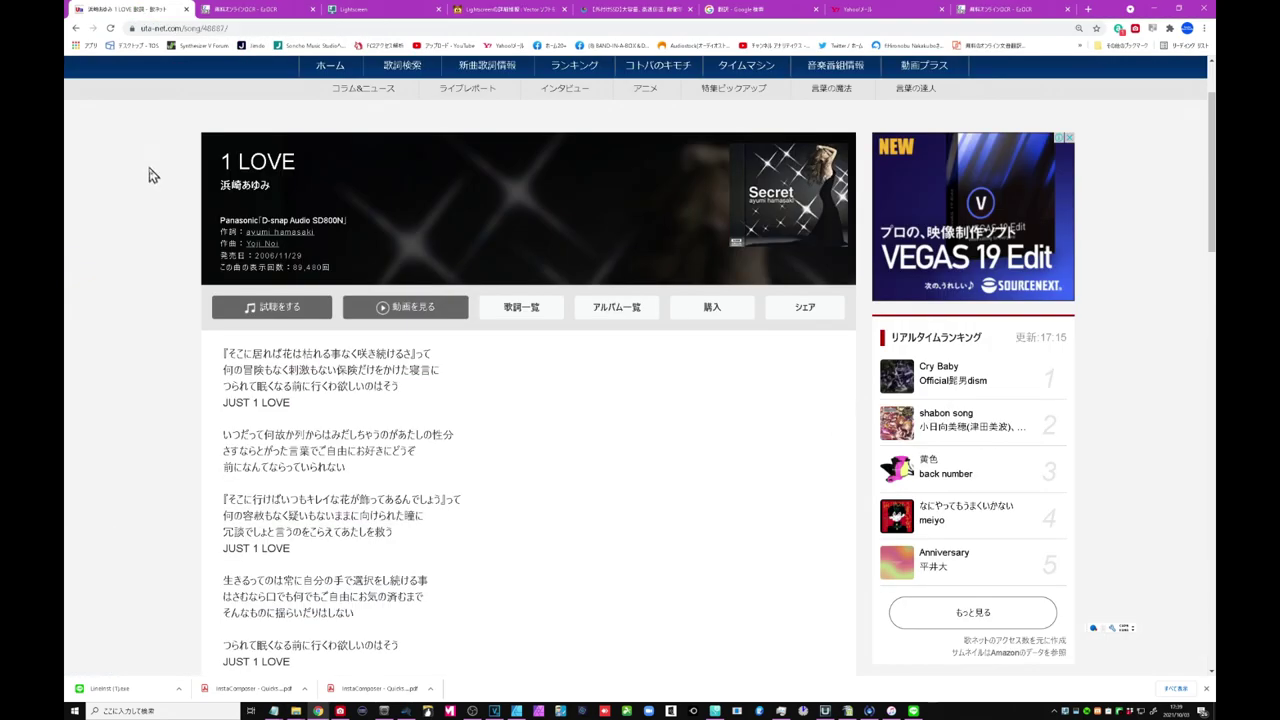
{"action": "scroll", "coordinate": [150, 177], "scroll_direction": "down", "scroll_amount": 2}
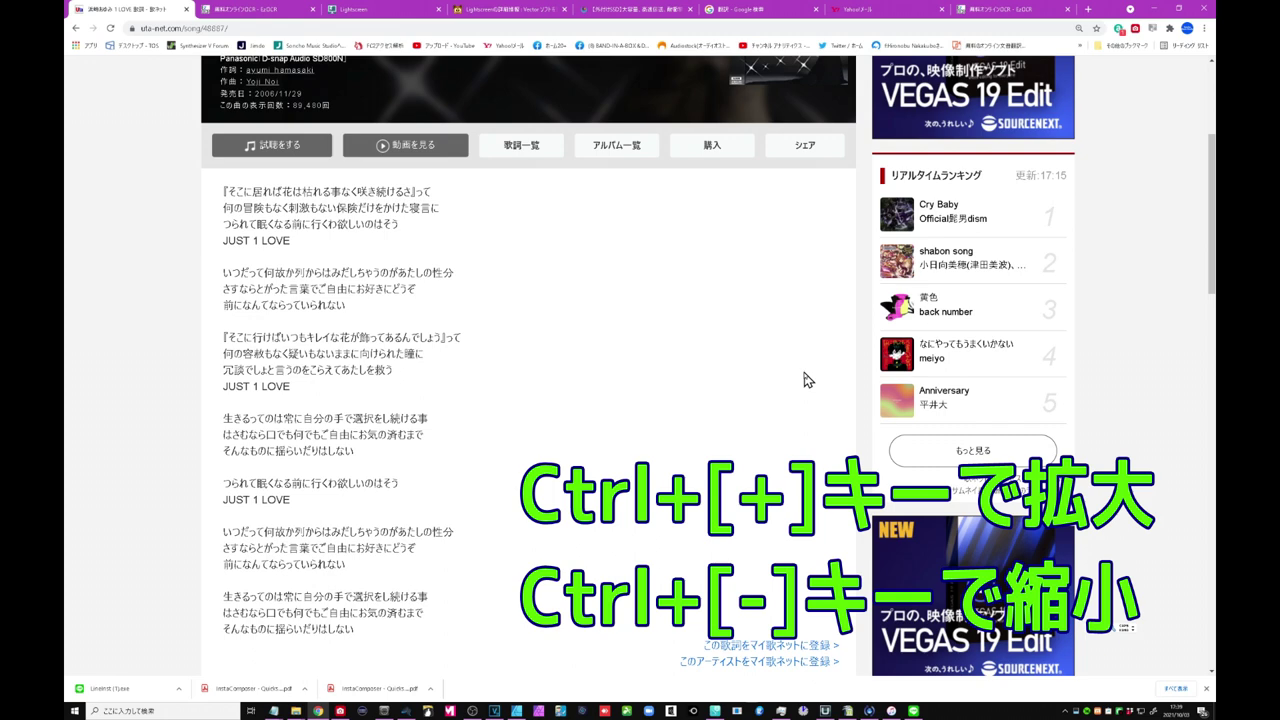
{"action": "key", "text": "ctrl+plus"}
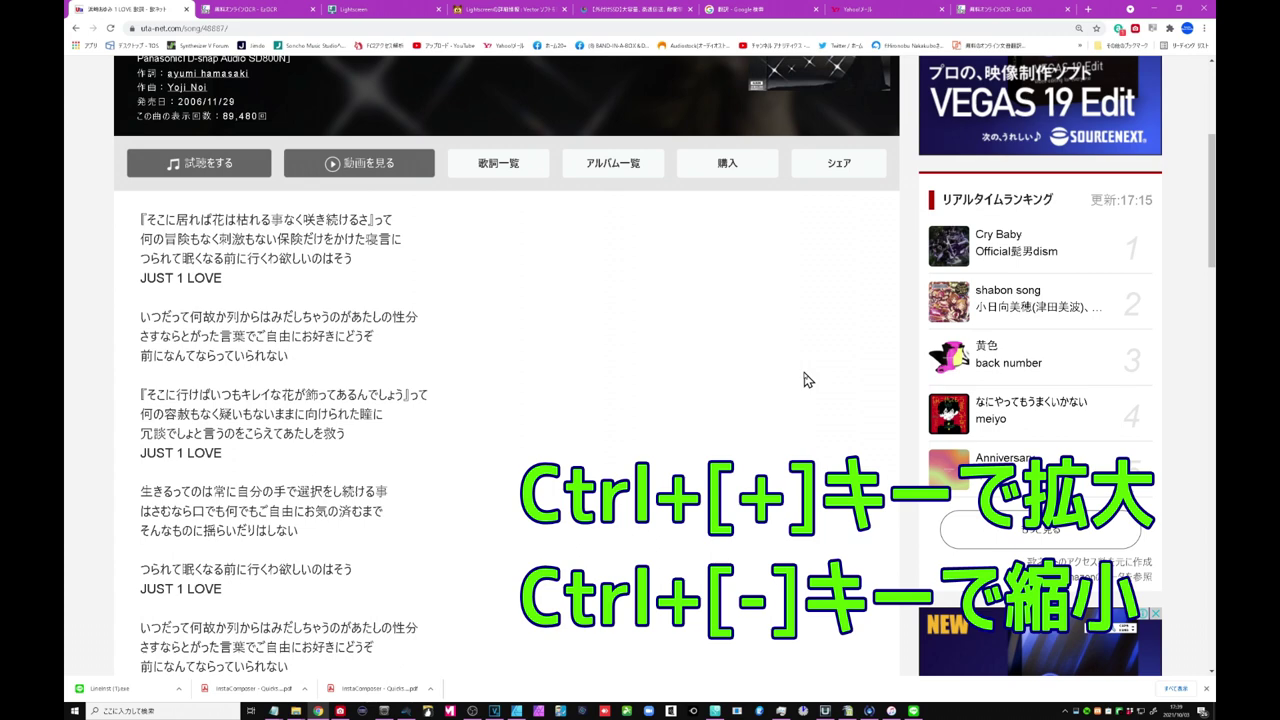
{"action": "key", "text": "ctrl+minus"}
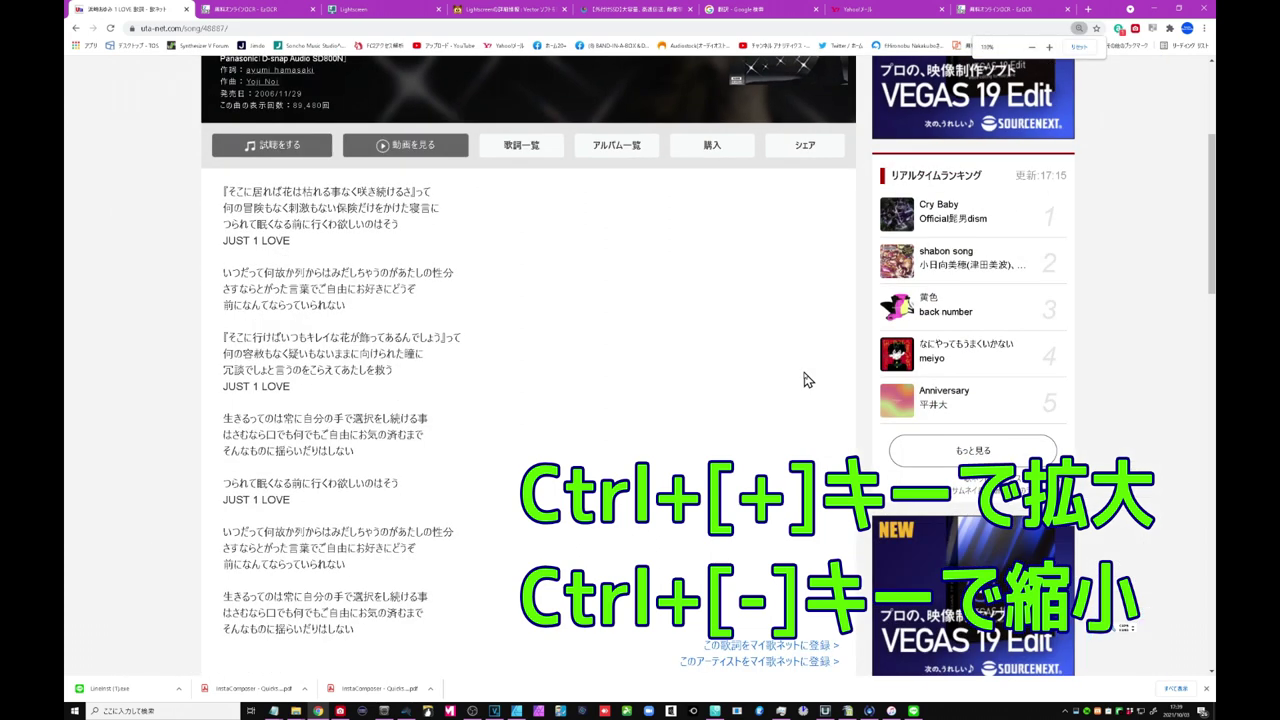
{"action": "key", "text": "ctrl+minus"}
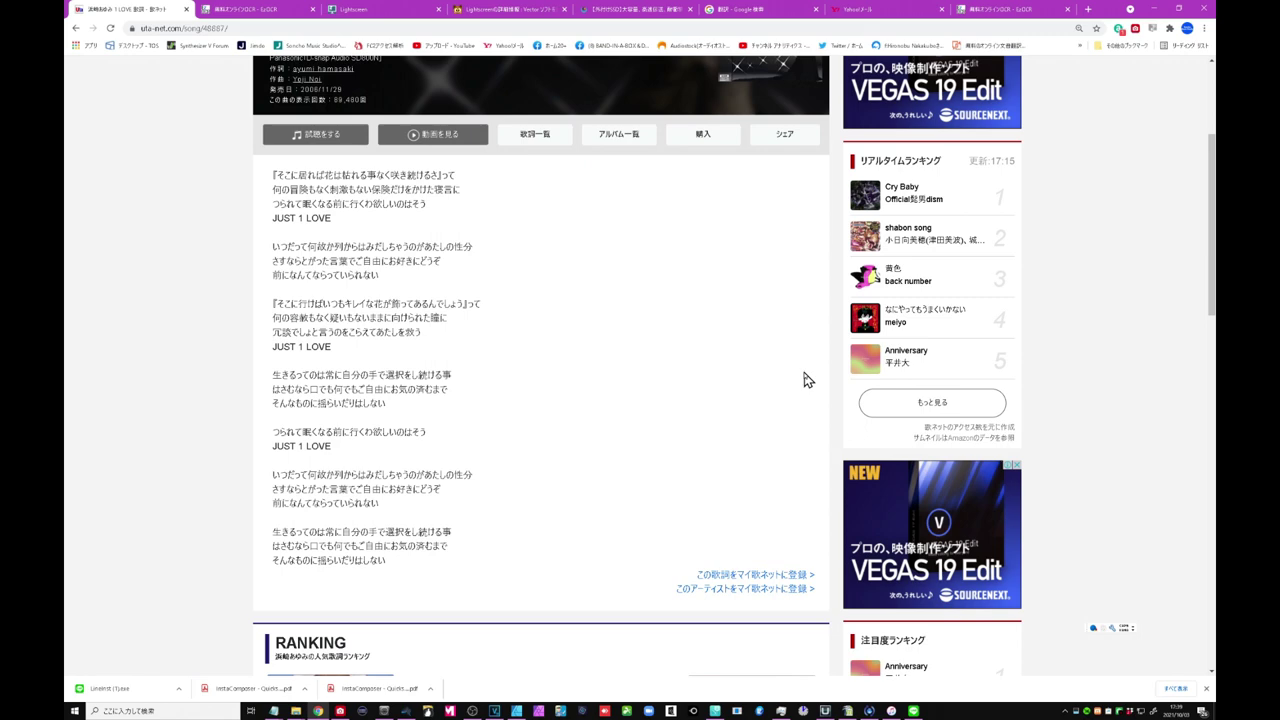
{"action": "key", "text": "ctrl+plus"}
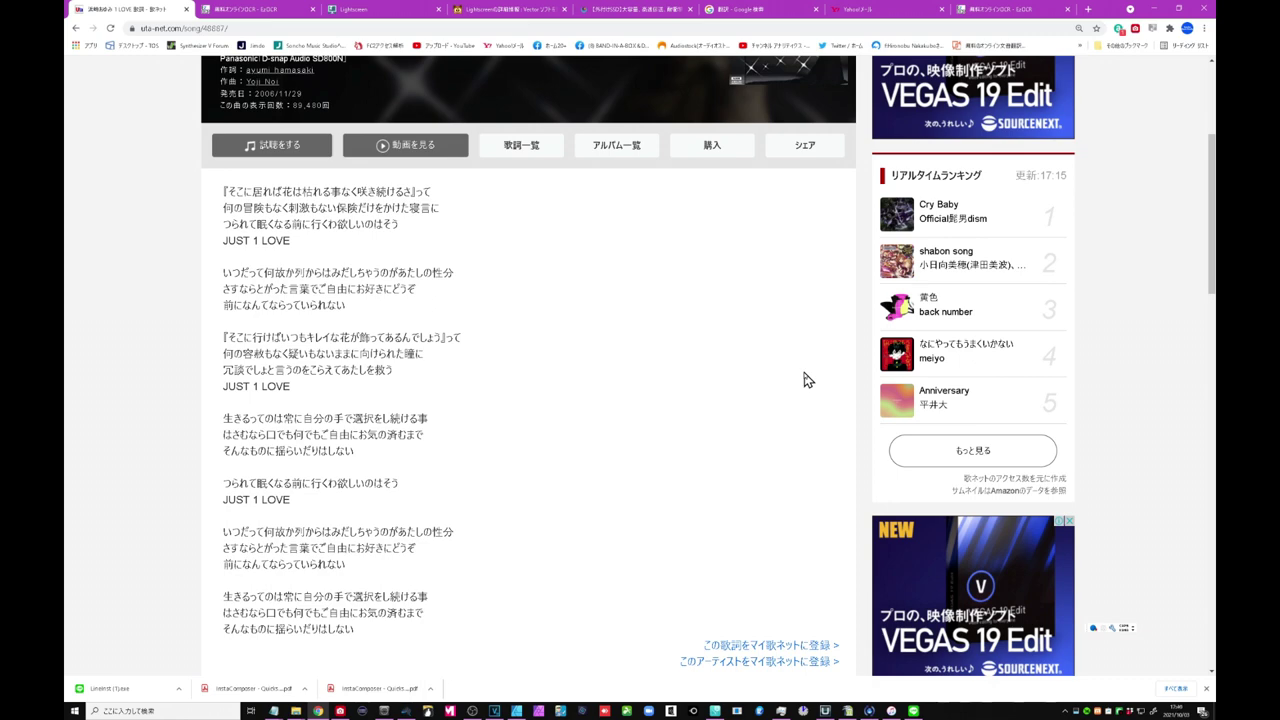
{"action": "key", "text": "super+shift+s"}
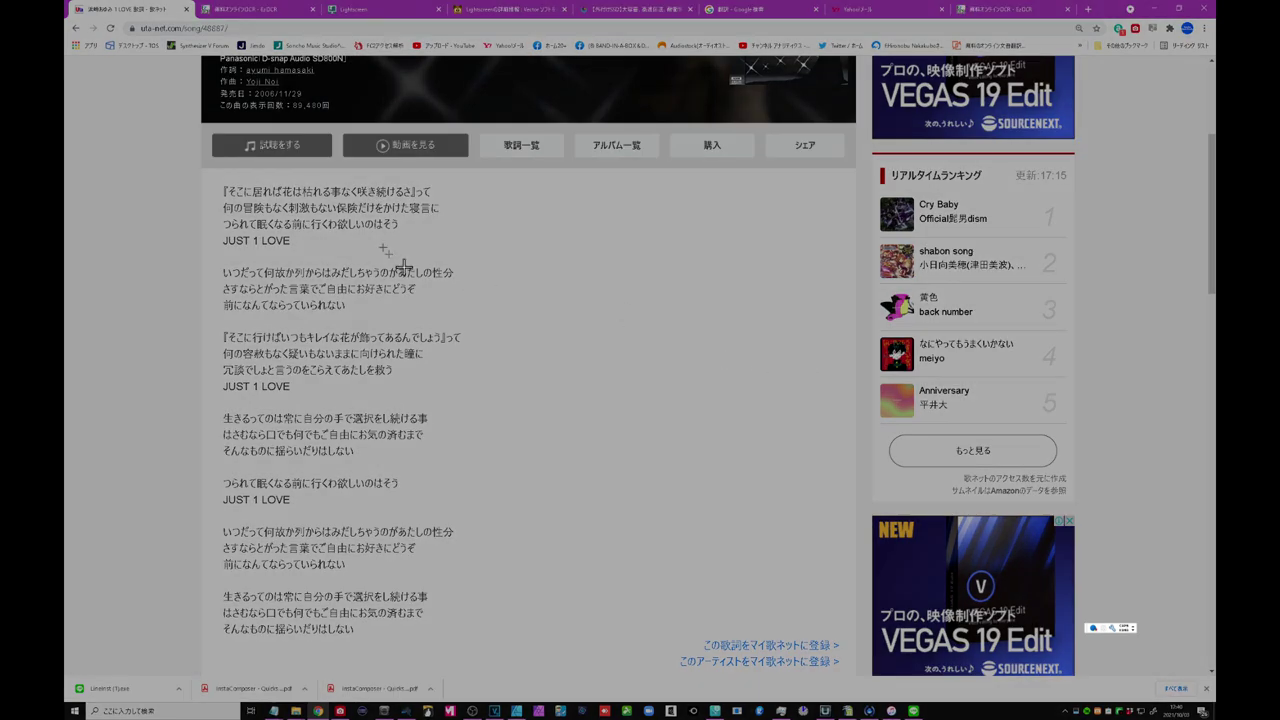
Capture the whole 1 LOVE lyrics block as a second JPG screenshot.
{"action": "left_click_drag", "start_coordinate": [209, 168], "coordinate": [478, 663]}
{"action": "left_click", "coordinate": [491, 682]}
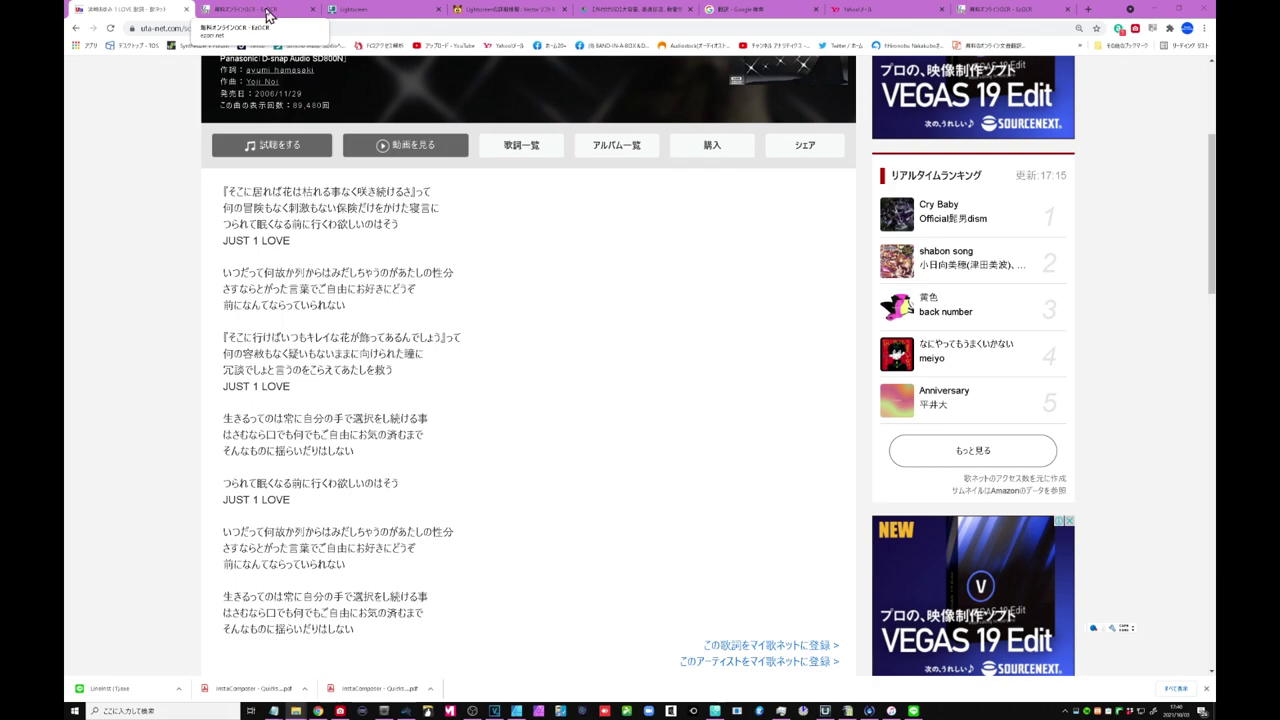
Go from EzOCR's home page to ファイルOCR and bring up the ファイル選択 file chooser.
{"action": "left_click", "coordinate": [266, 14]}
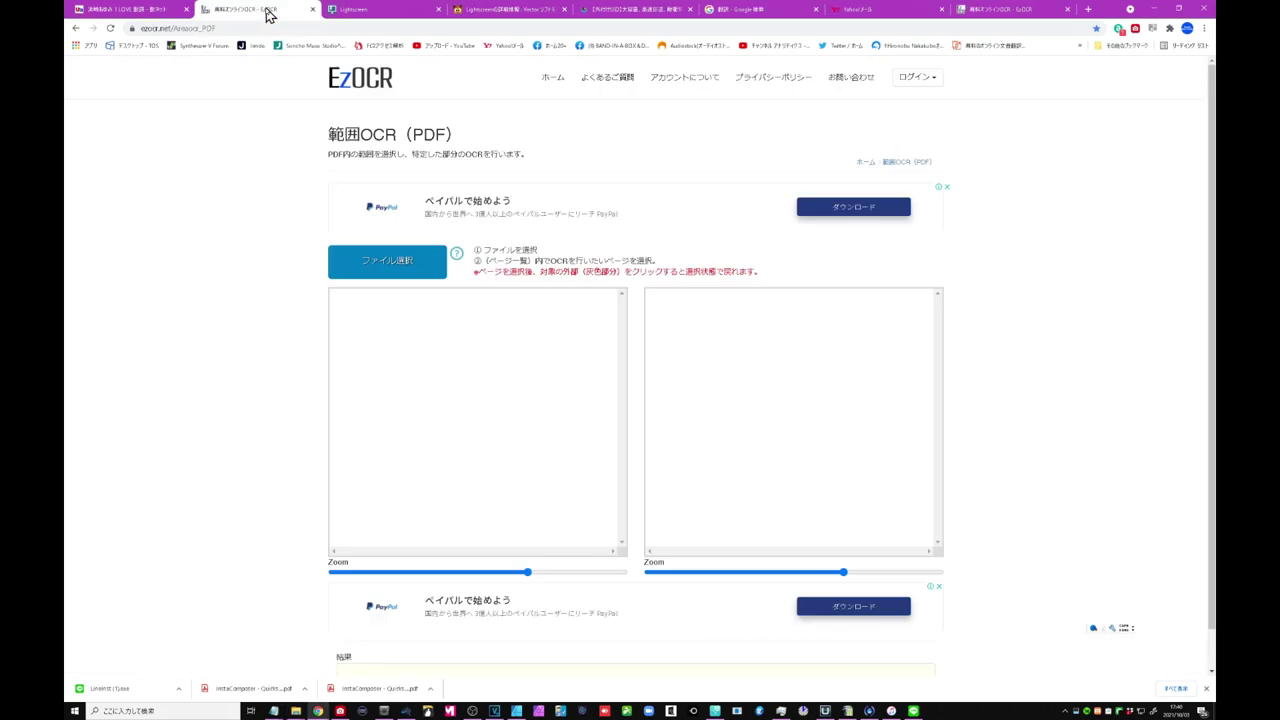
{"action": "left_click", "coordinate": [332, 75]}
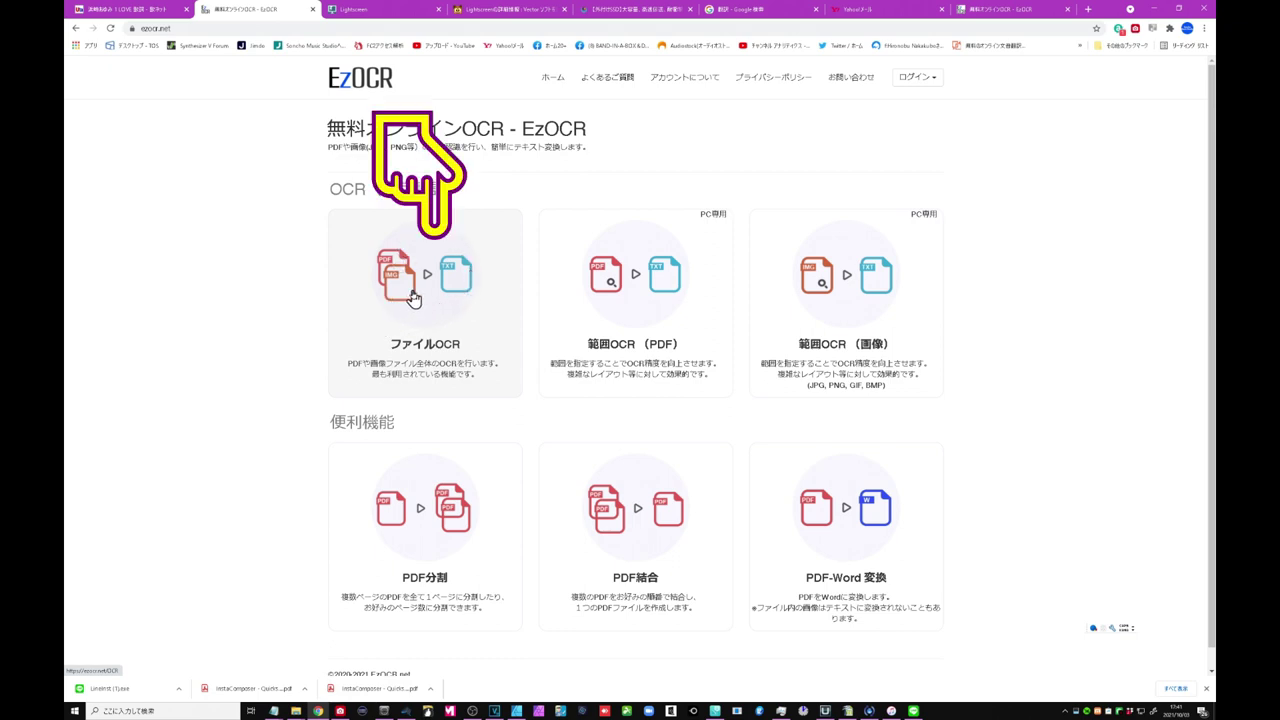
{"action": "left_click", "coordinate": [414, 299]}
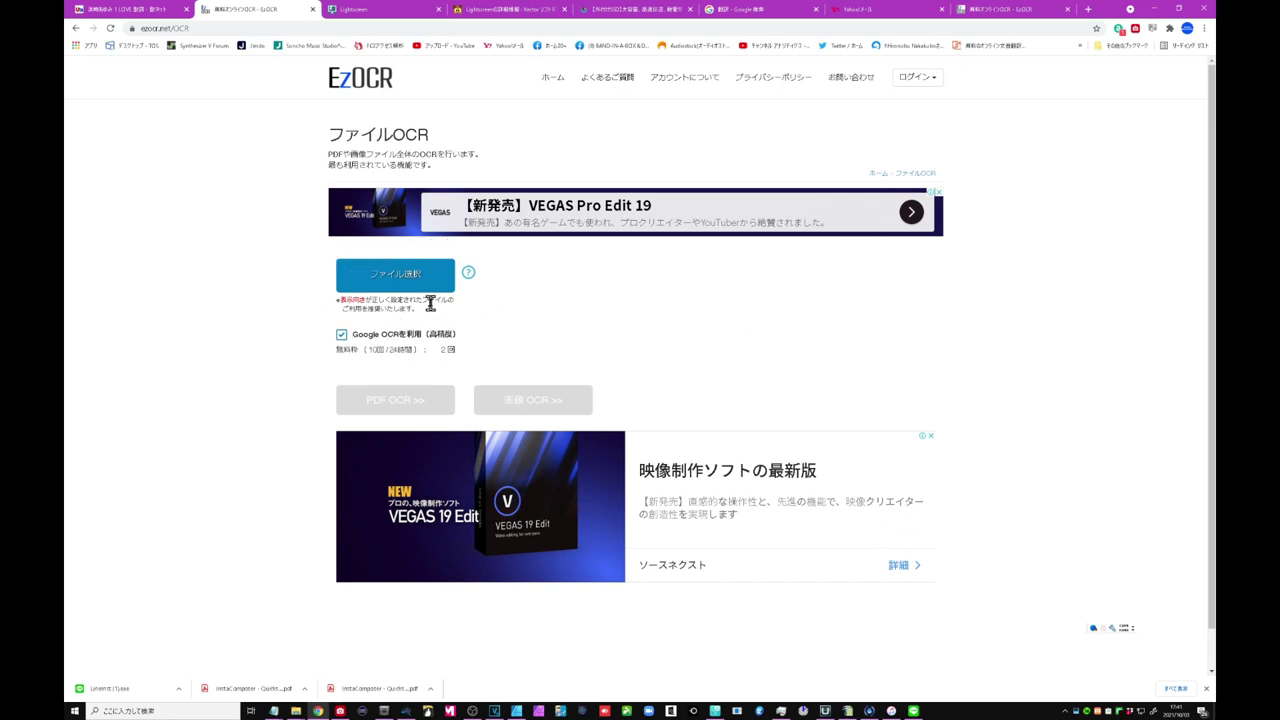
{"action": "left_click", "coordinate": [393, 279]}
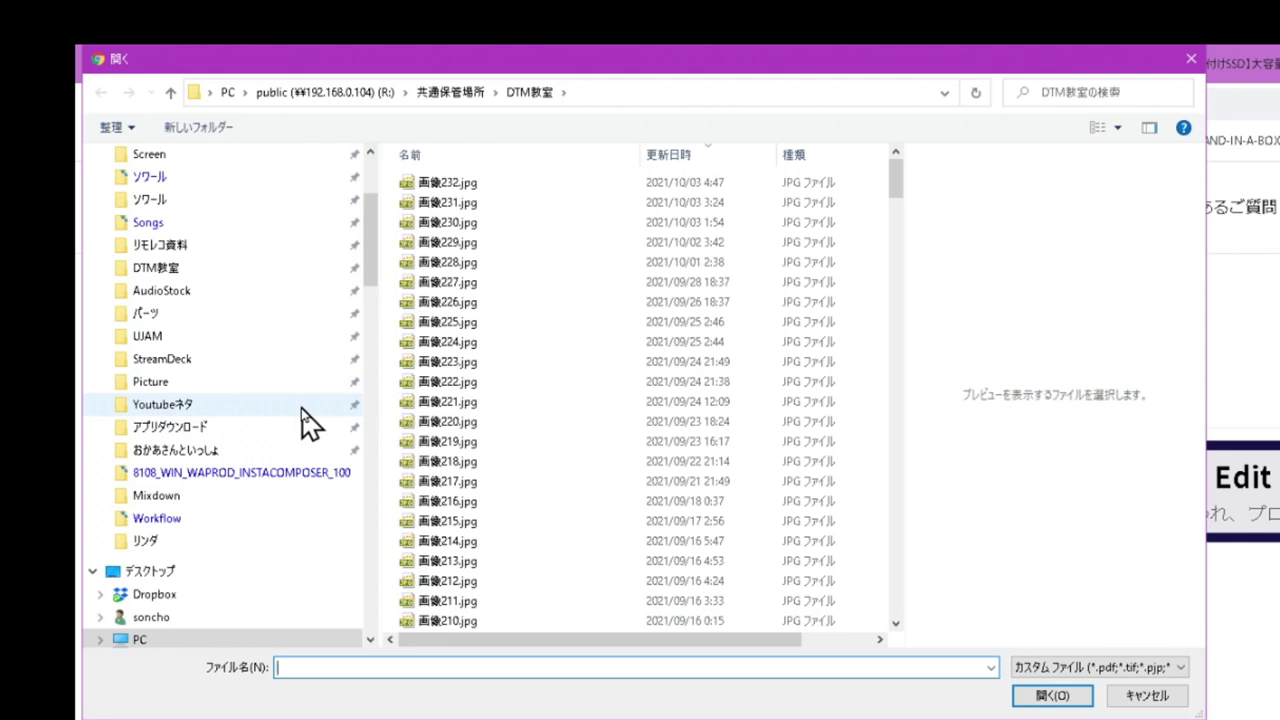
Load screenshot.1633250411.jpg from the Screen folder into EzOCR's File OCR page.
{"action": "scroll", "coordinate": [305, 420], "scroll_direction": "up", "scroll_amount": 1}
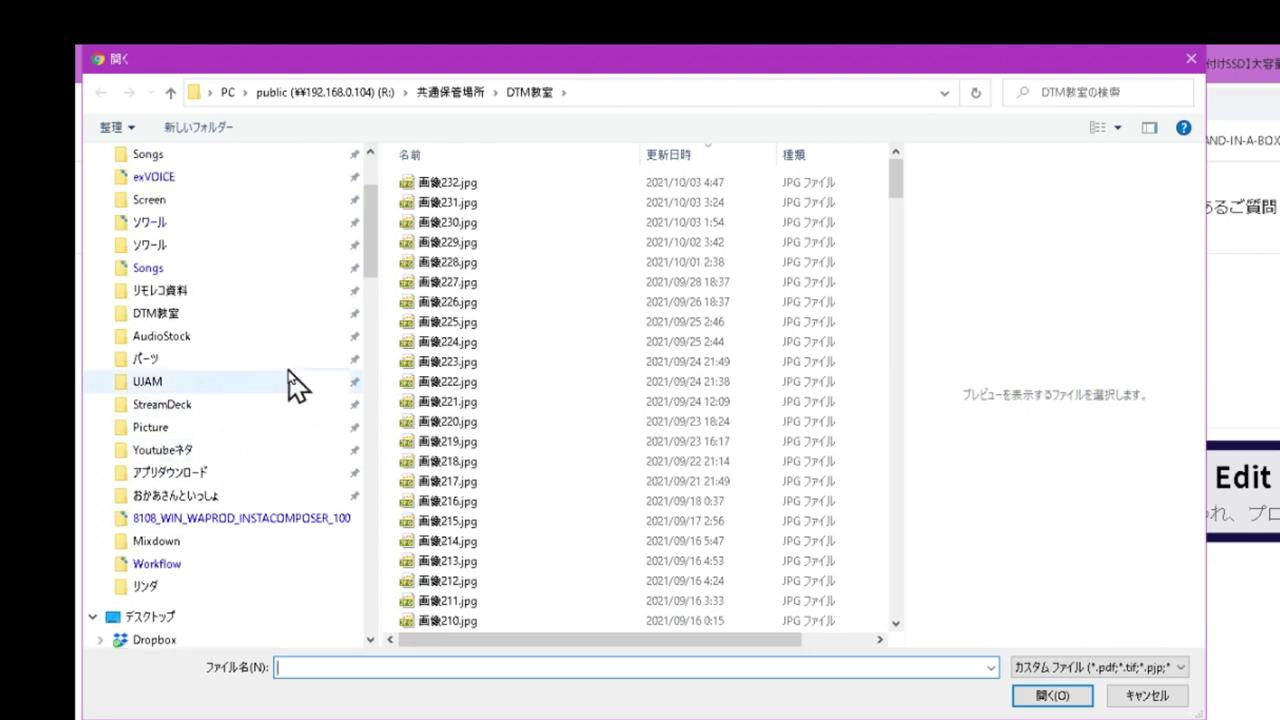
{"action": "left_click", "coordinate": [284, 222]}
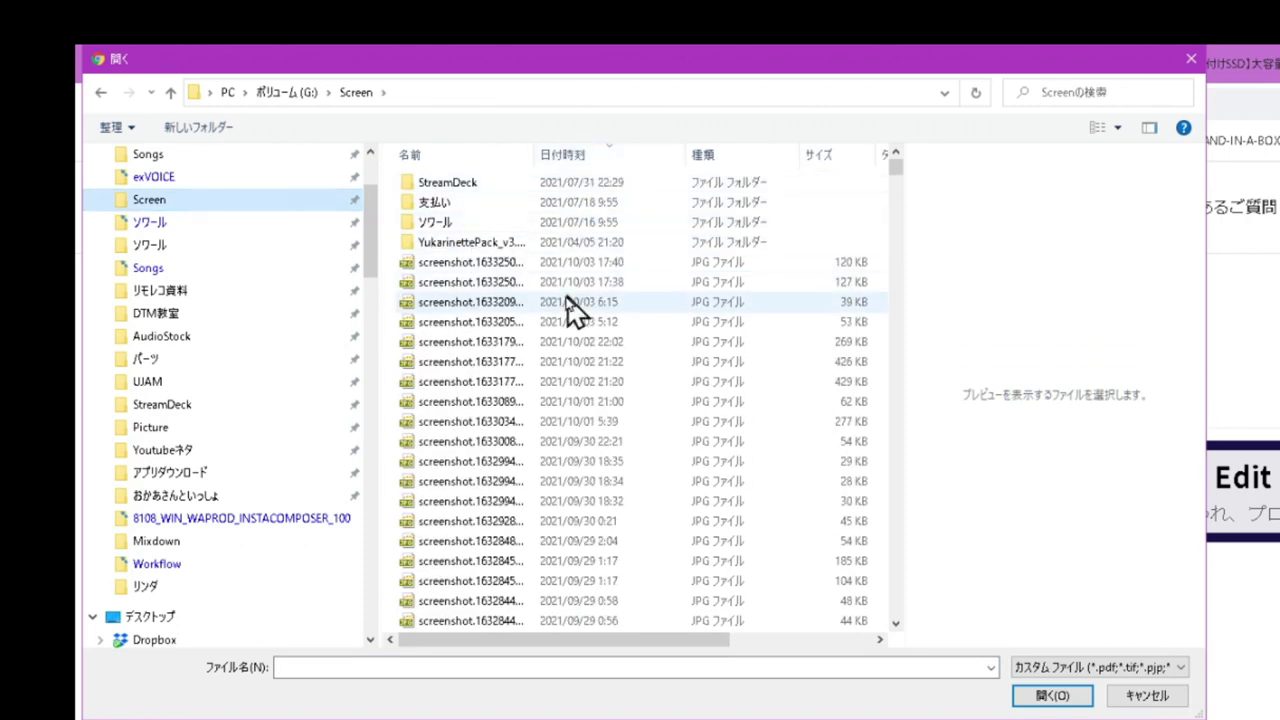
{"action": "left_click", "coordinate": [452, 270]}
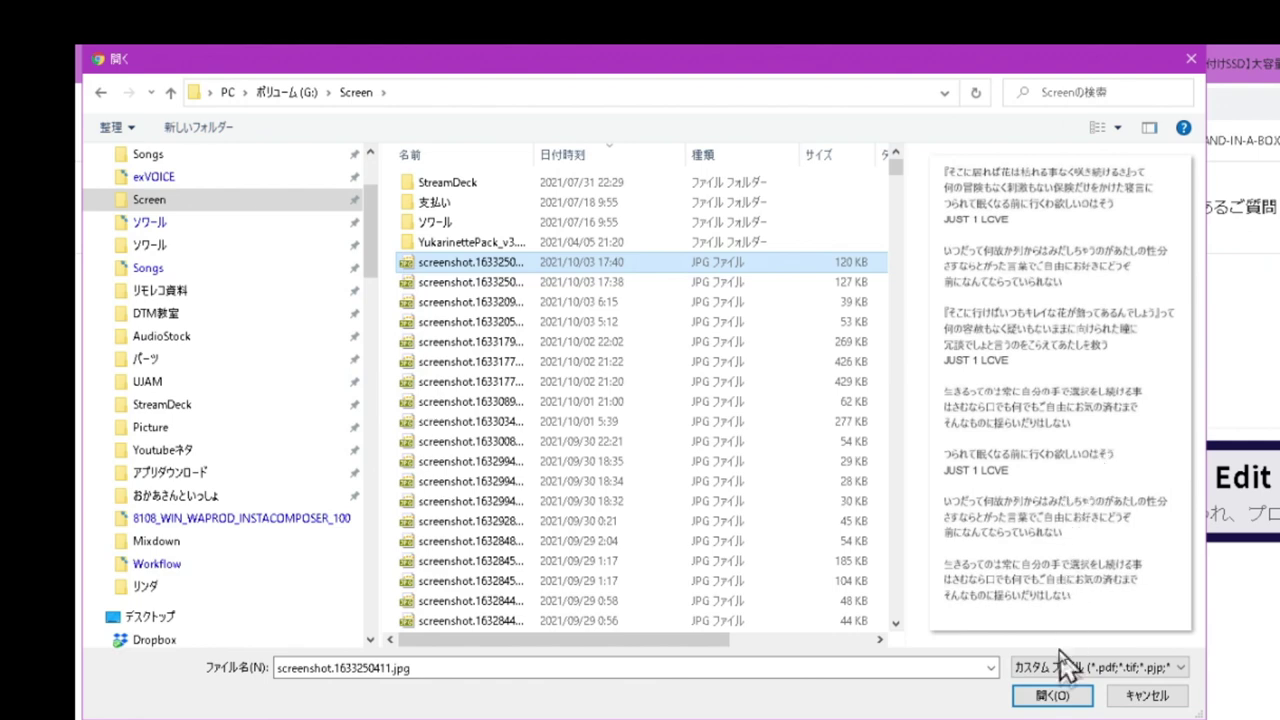
{"action": "left_click", "coordinate": [1060, 697]}
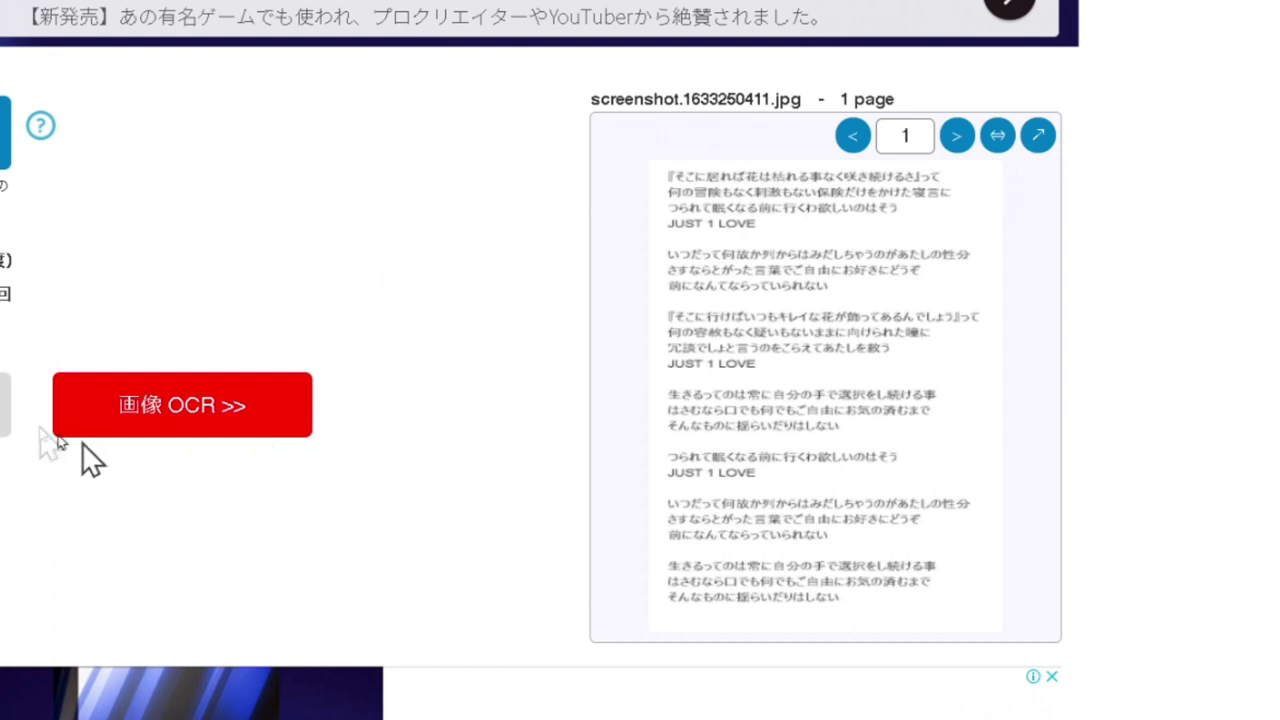
Run 画像OCR on the lyrics screenshot and scroll down to the Page 1 result box.
{"action": "left_click", "coordinate": [178, 418]}
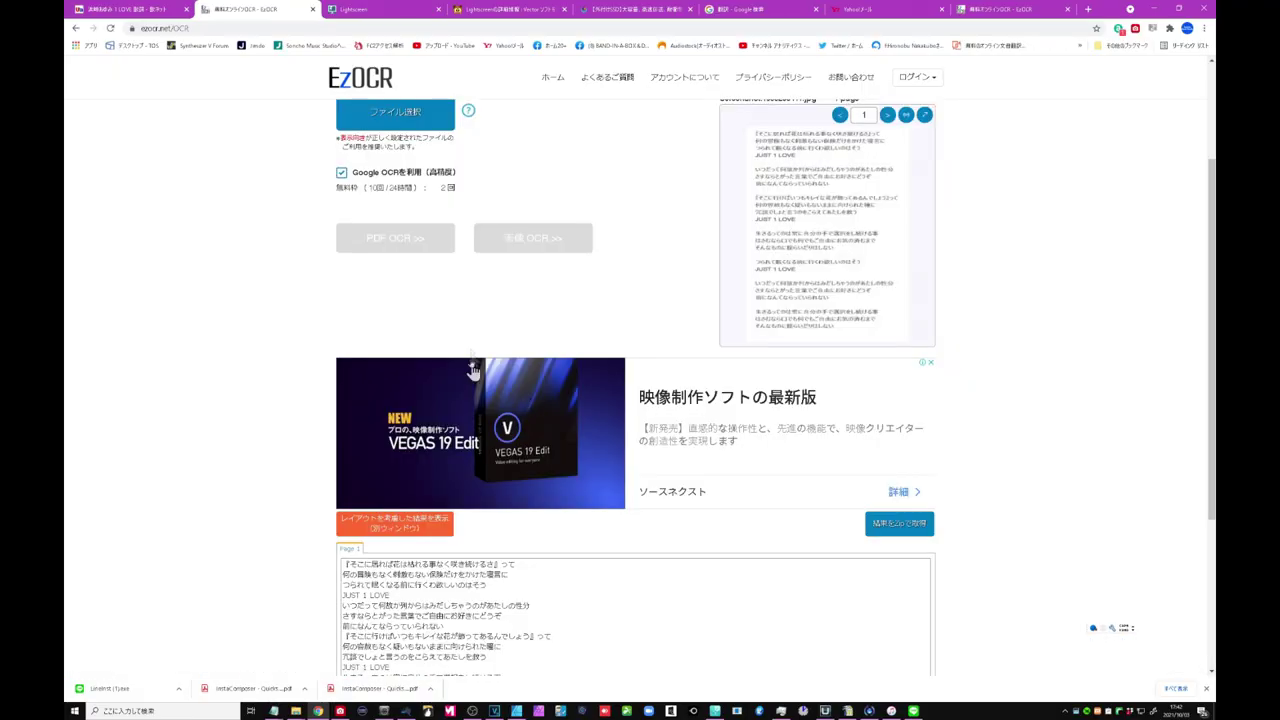
{"action": "scroll", "coordinate": [474, 338], "scroll_direction": "down", "scroll_amount": 1}
{"action": "scroll", "coordinate": [474, 338], "scroll_direction": "down", "scroll_amount": 1}
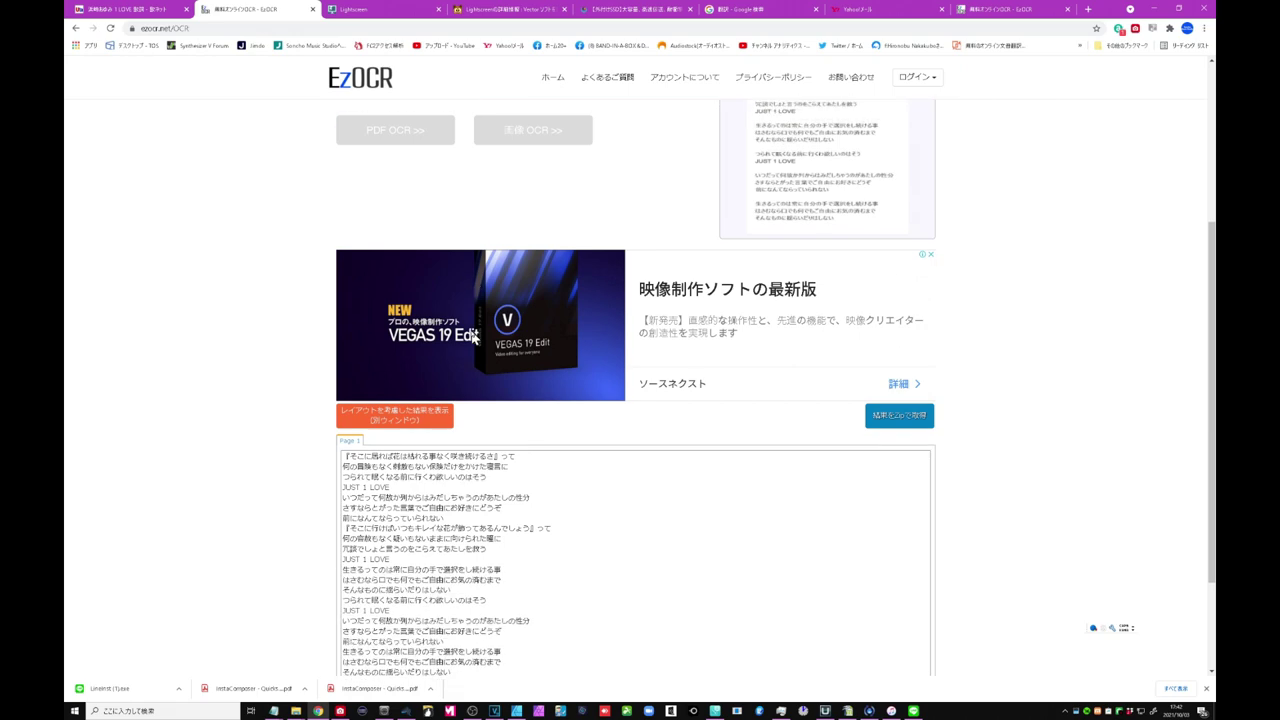
{"action": "scroll", "coordinate": [474, 338], "scroll_direction": "down", "scroll_amount": 2}
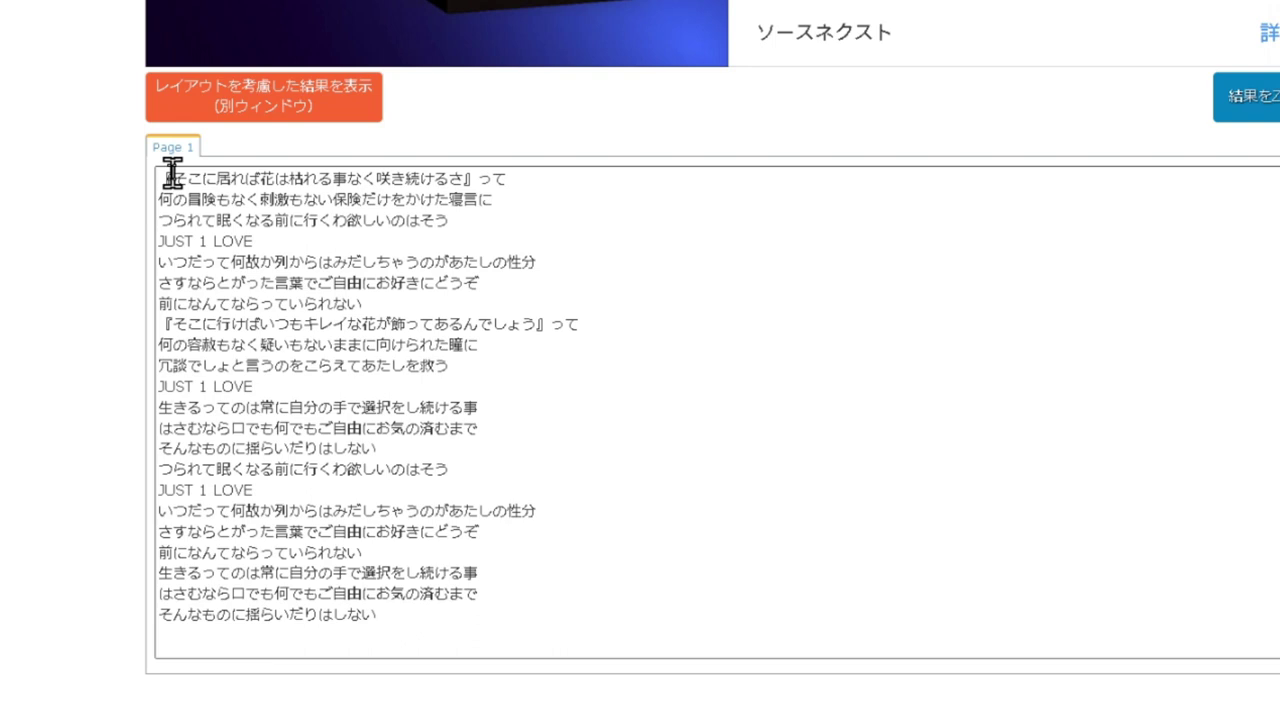
Select all the recognised 1 LOVE lyric text in the result box and copy it.
{"action": "mouse_move", "coordinate": [164, 176]}
{"action": "left_mouse_down"}
{"action": "mouse_move", "coordinate": [513, 514]}
{"action": "mouse_move", "coordinate": [515, 613]}
{"action": "left_mouse_up"}
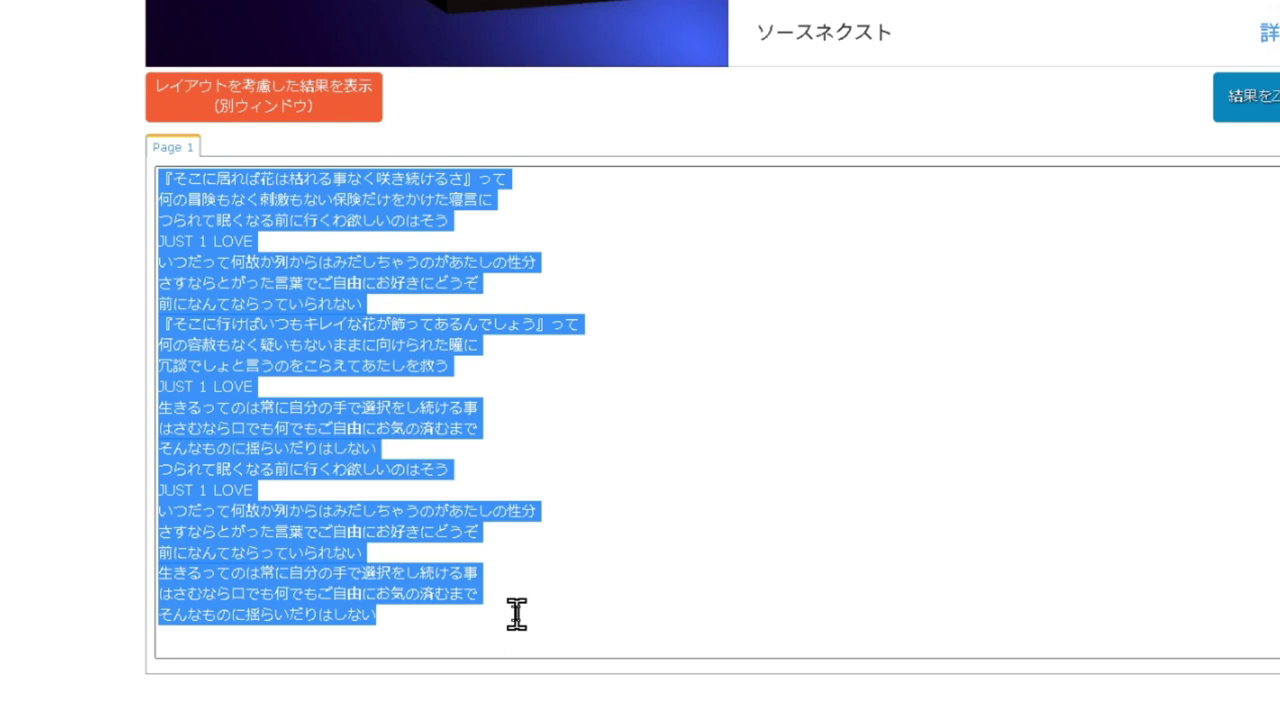
{"action": "right_click", "coordinate": [279, 272]}
{"action": "left_click", "coordinate": [314, 289]}
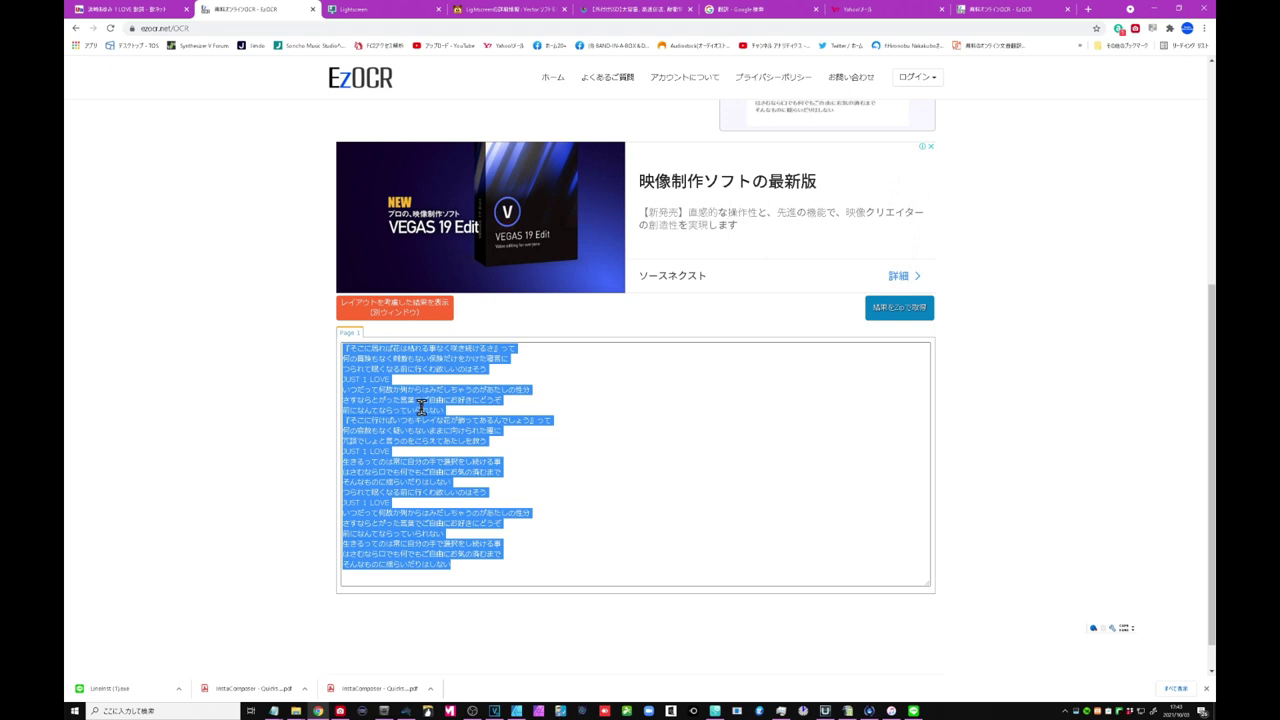
{"action": "left_click", "coordinate": [83, 712]}
Find OpenOffice Writer in the Start menu app list and launch a blank document.
{"action": "scroll", "coordinate": [140, 528], "scroll_direction": "down", "scroll_amount": 2}
{"action": "scroll", "coordinate": [138, 529], "scroll_direction": "down", "scroll_amount": 5}
{"action": "scroll", "coordinate": [138, 530], "scroll_direction": "down", "scroll_amount": 5}
{"action": "scroll", "coordinate": [140, 500], "scroll_direction": "down", "scroll_amount": 2}
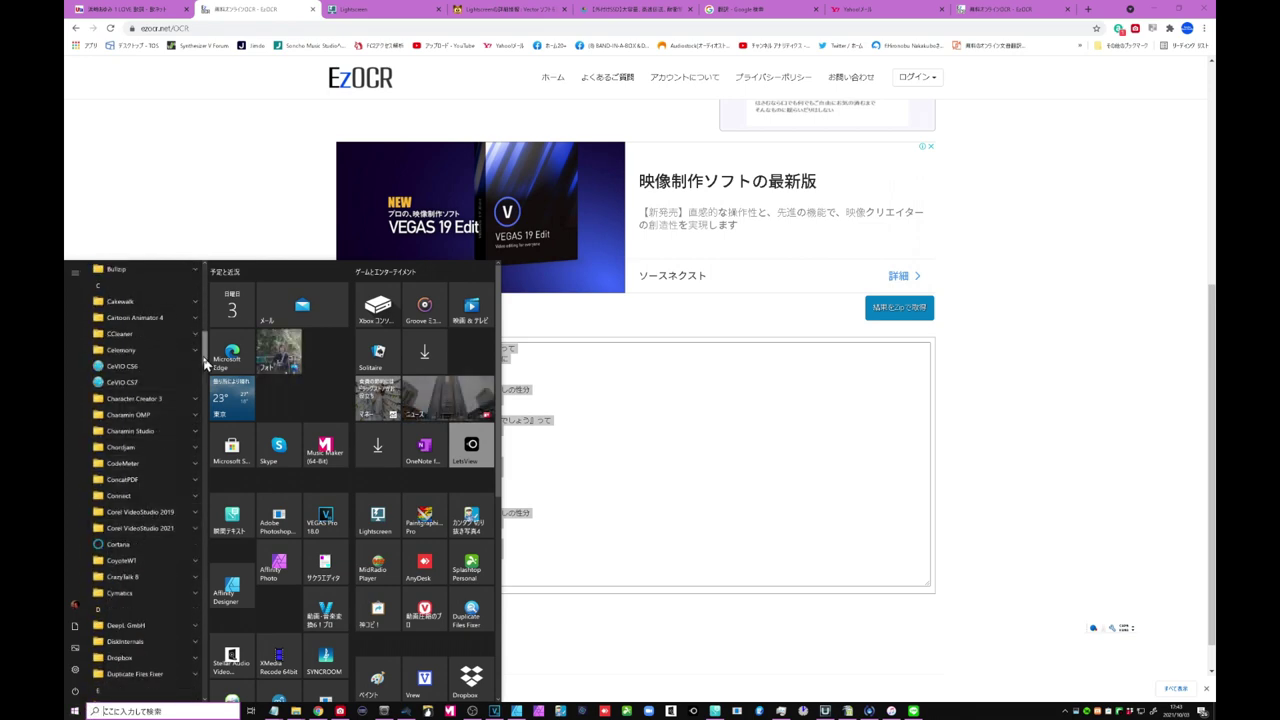
{"action": "left_click_drag", "start_coordinate": [205, 365], "coordinate": [209, 532]}
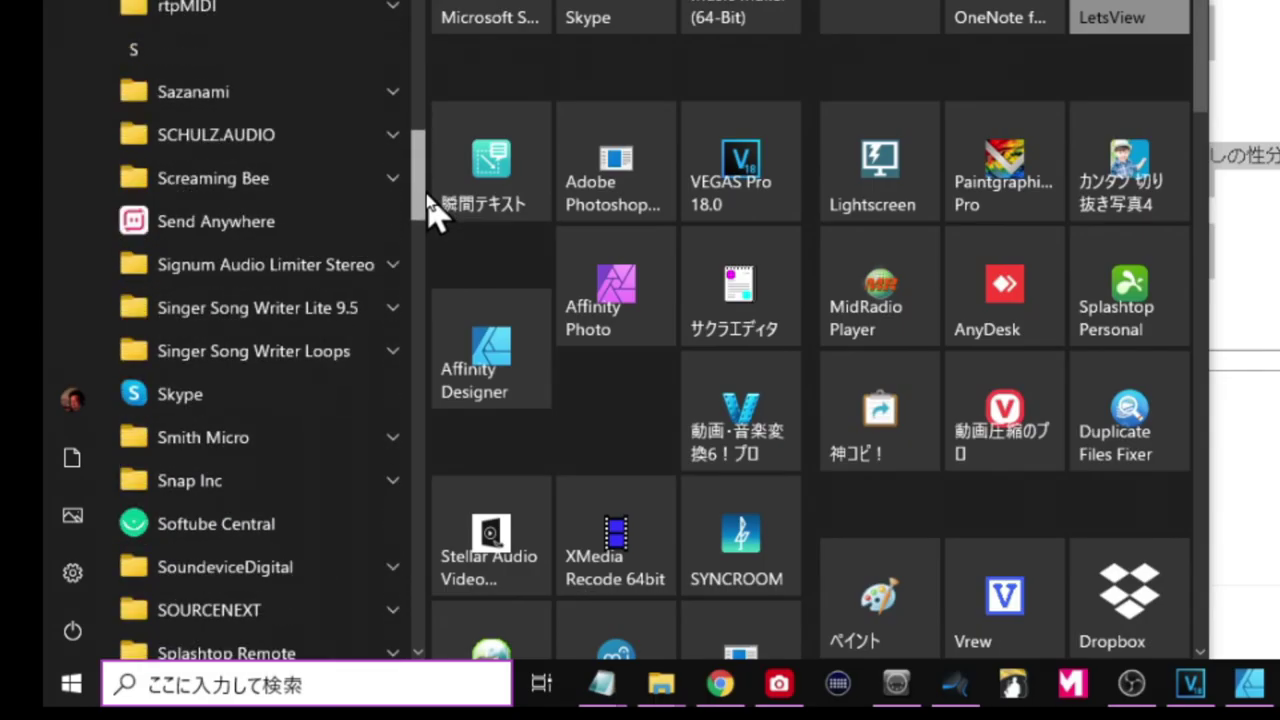
{"action": "left_click_drag", "start_coordinate": [427, 196], "coordinate": [427, 105]}
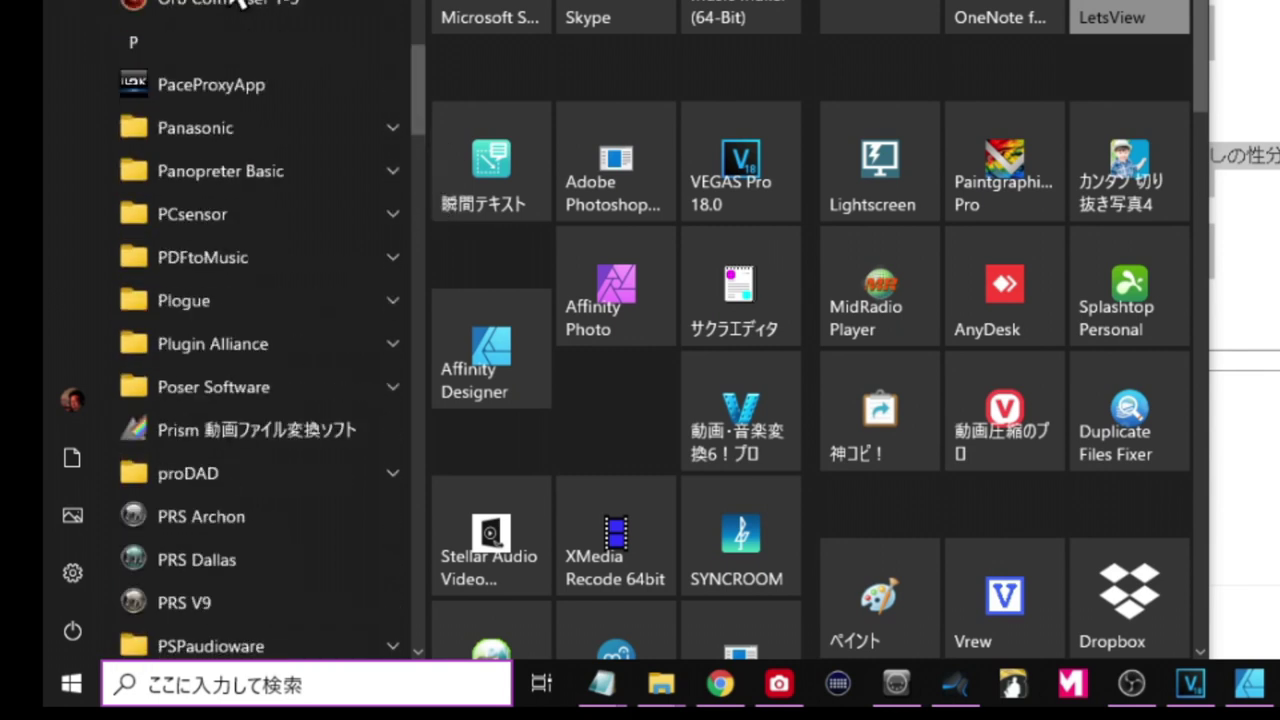
{"action": "scroll", "coordinate": [427, 105], "scroll_direction": "up", "scroll_amount": 2}
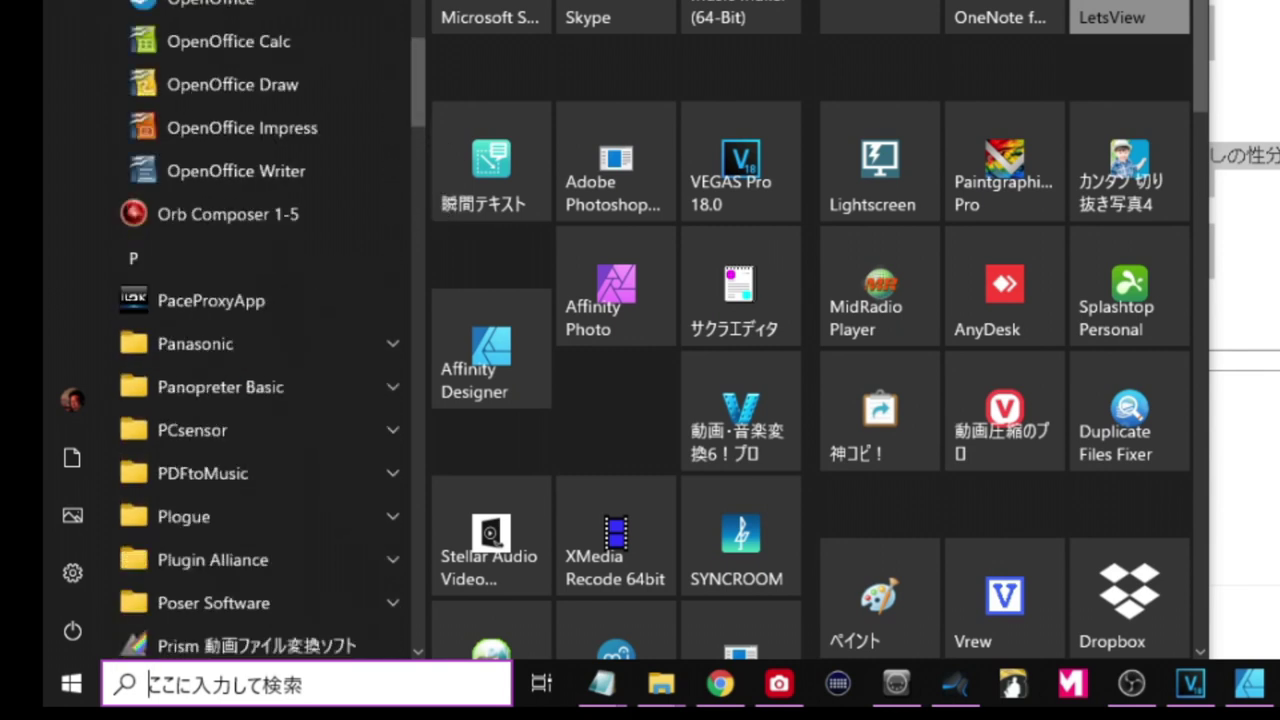
{"action": "left_click", "coordinate": [245, 172]}
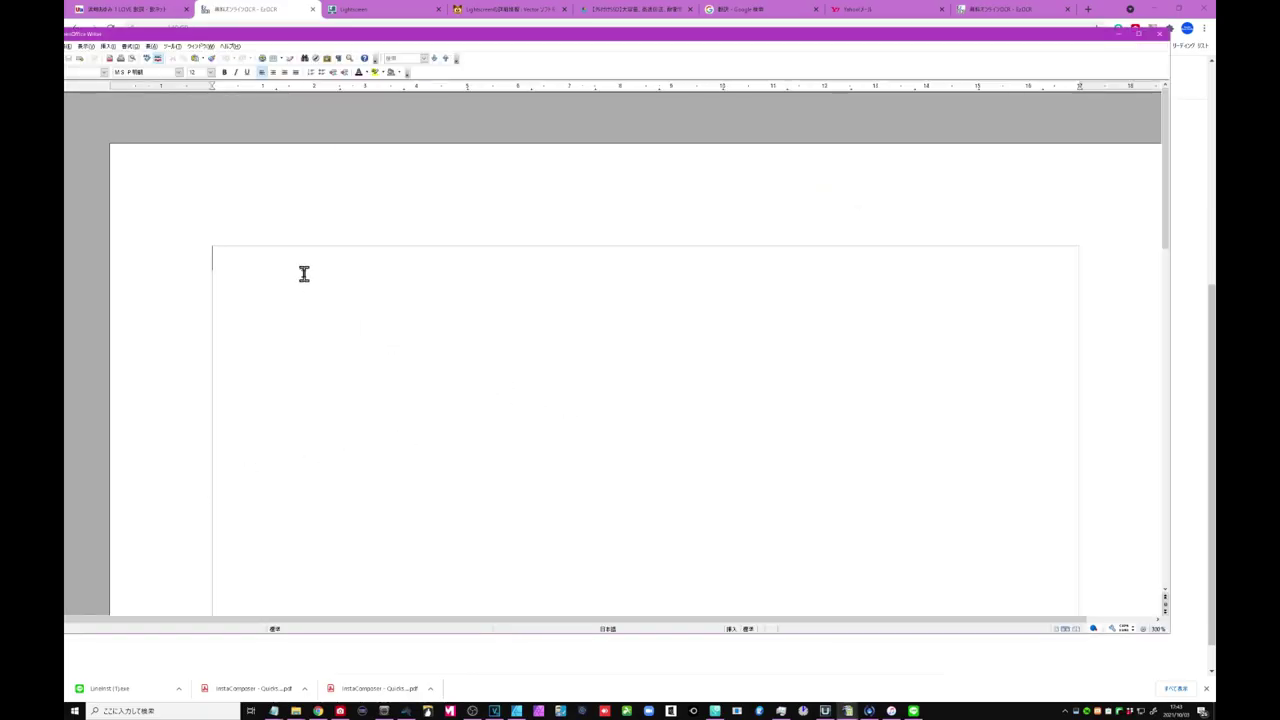
Paste the lyrics, add an "Em C" chord line after the first line, then select all text.
{"action": "key", "text": "ctrl+v"}
{"action": "scroll", "coordinate": [312, 320], "scroll_direction": "up", "scroll_amount": 5}
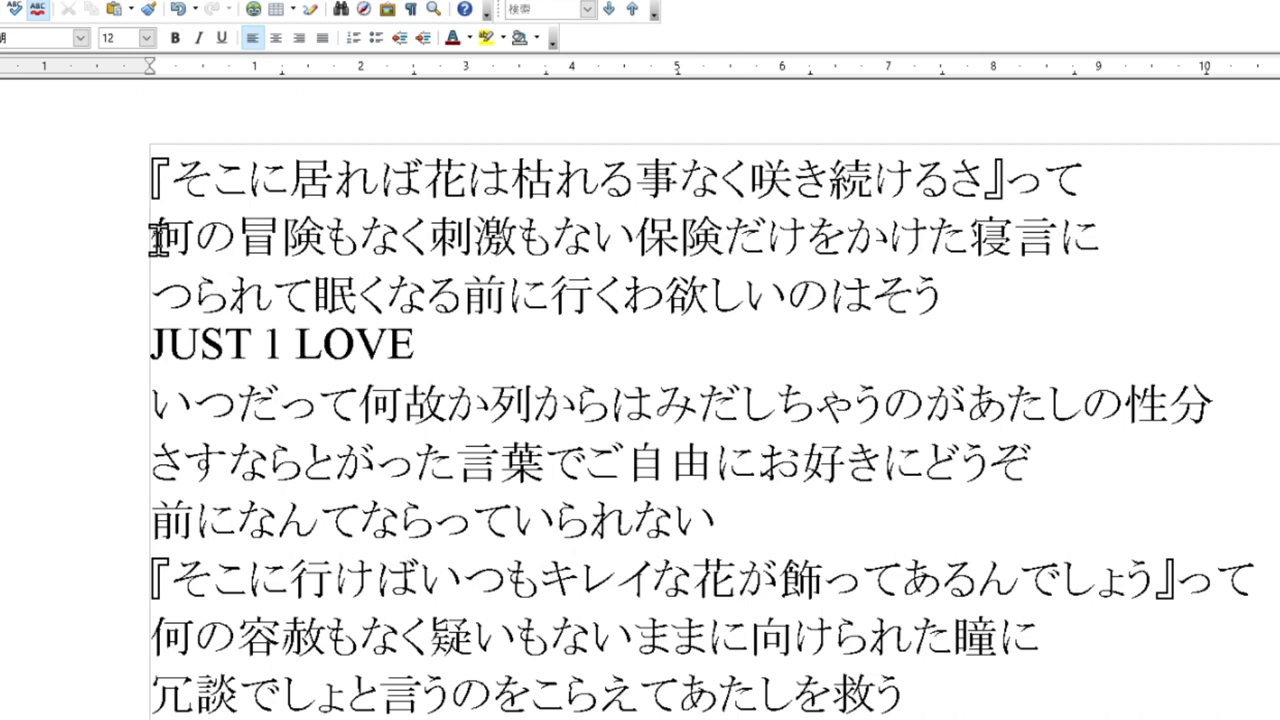
{"action": "key", "text": "Return"}
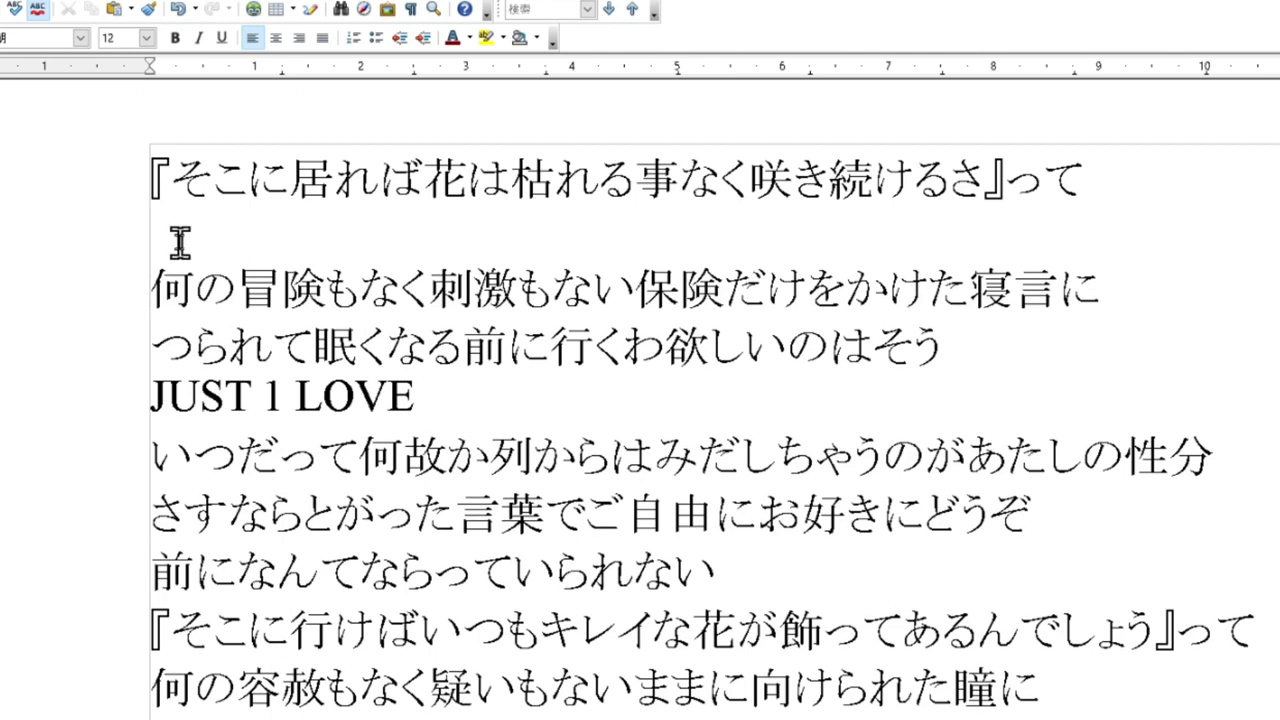
{"action": "type", "text": "Em"}
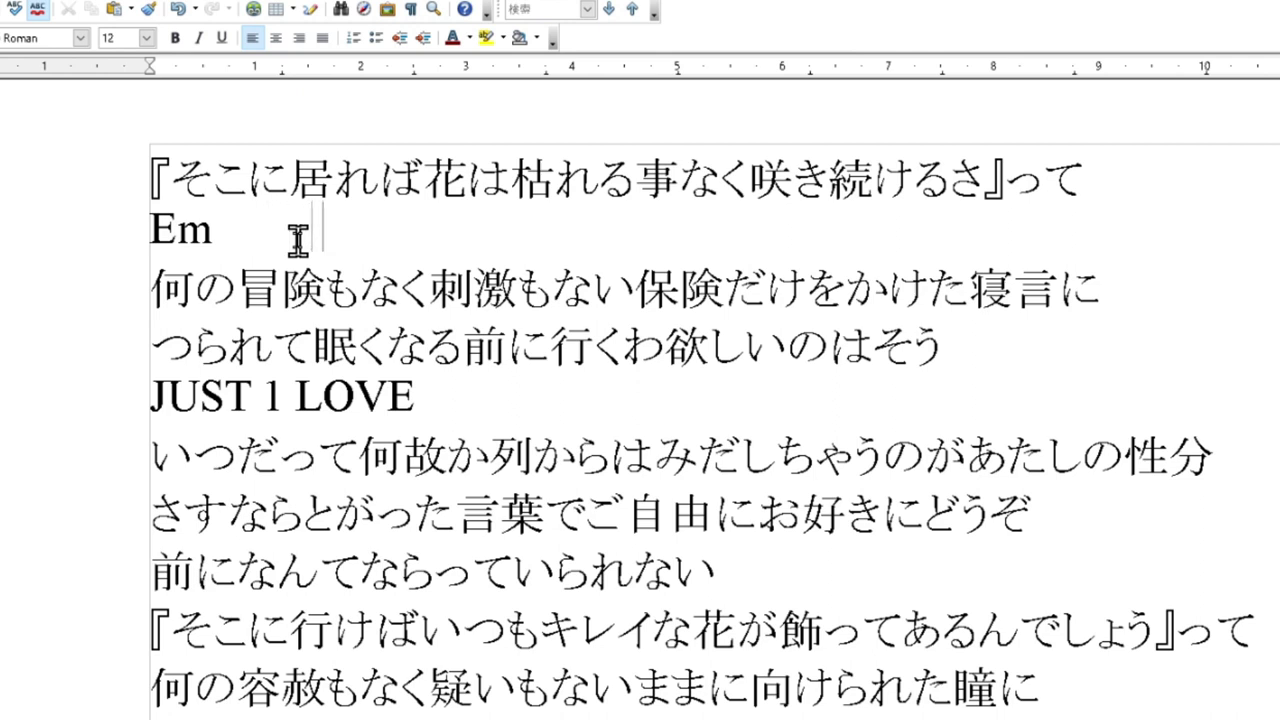
{"action": "type", "text": "          C"}
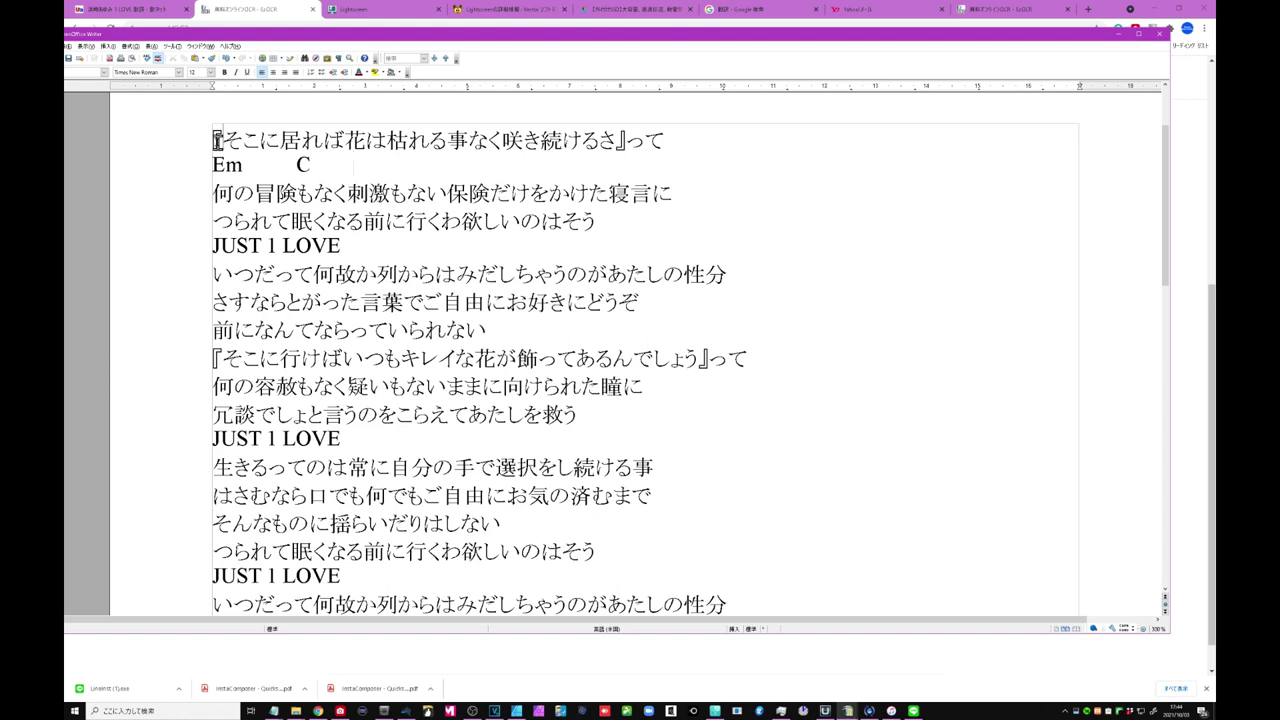
{"action": "key", "text": "ctrl+a"}
{"action": "left_click", "coordinate": [211, 72]}
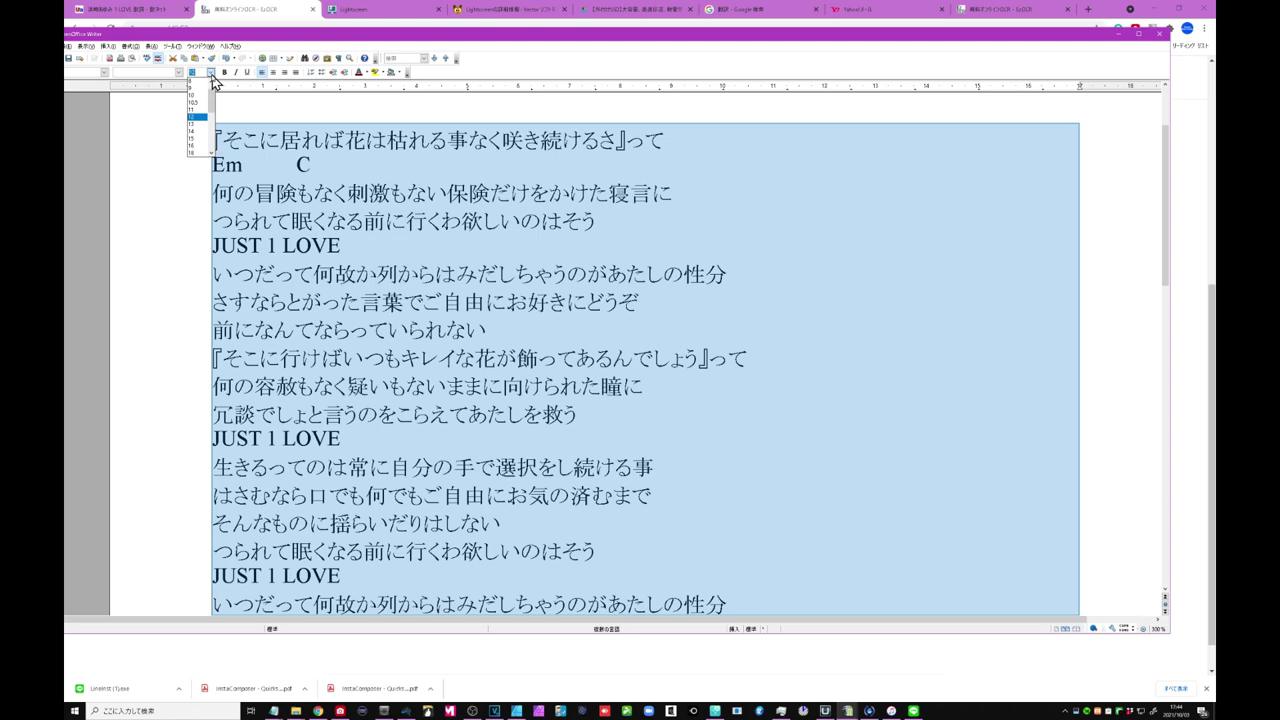
Change the selected lyrics, chord line included, to font size 14 and scroll through to check them.
{"action": "left_click", "coordinate": [197, 141]}
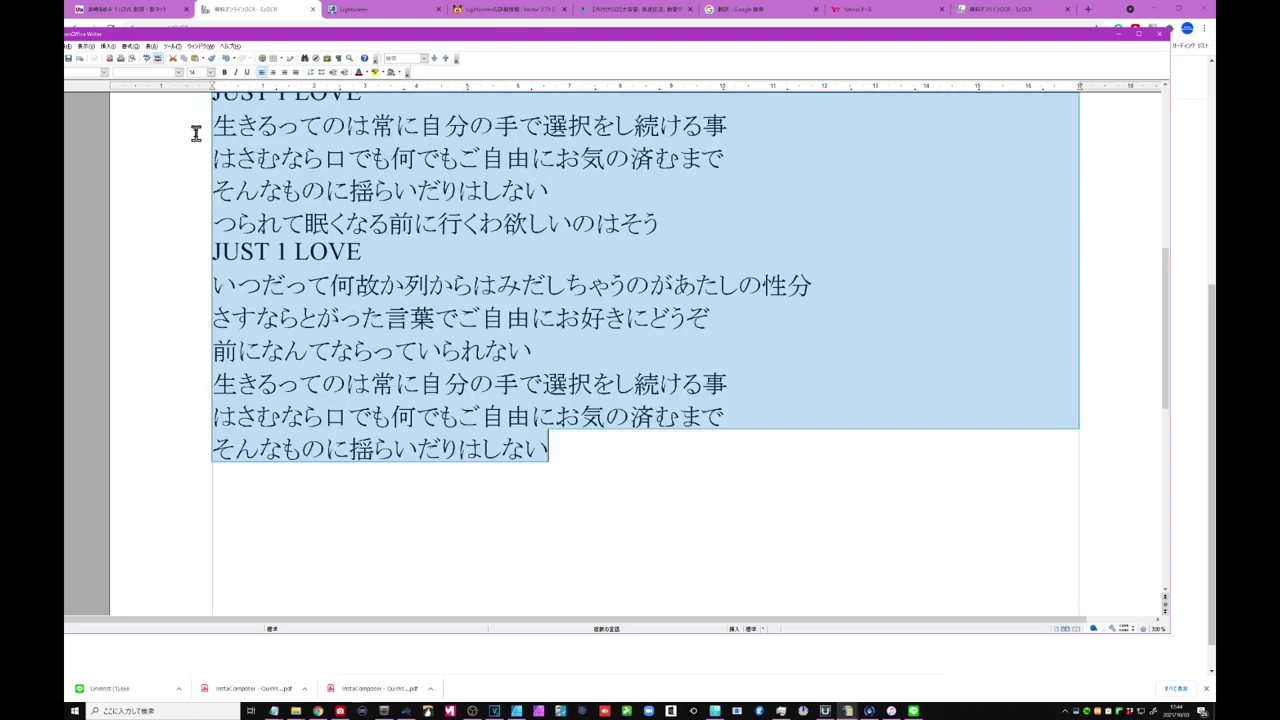
{"action": "scroll", "coordinate": [305, 220], "scroll_direction": "up", "scroll_amount": 3}
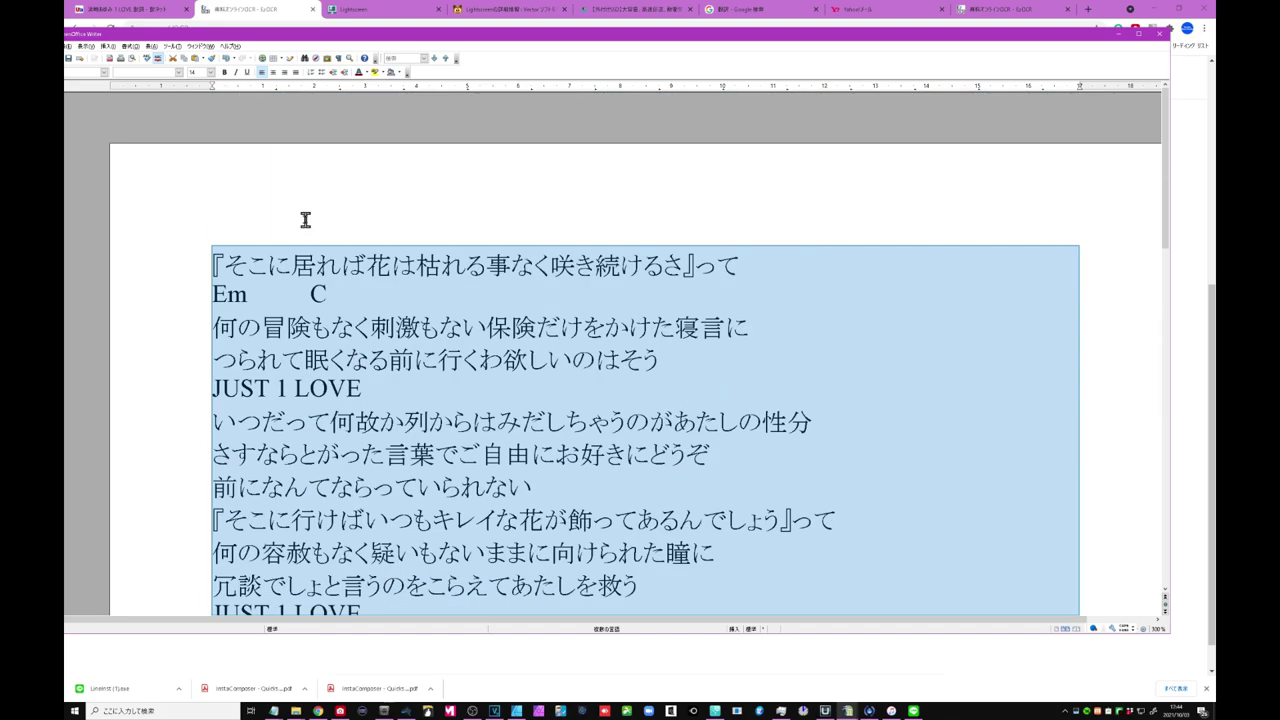
{"action": "scroll", "coordinate": [305, 220], "scroll_direction": "down", "scroll_amount": 7}
{"action": "scroll", "coordinate": [305, 220], "scroll_direction": "down", "scroll_amount": 5}
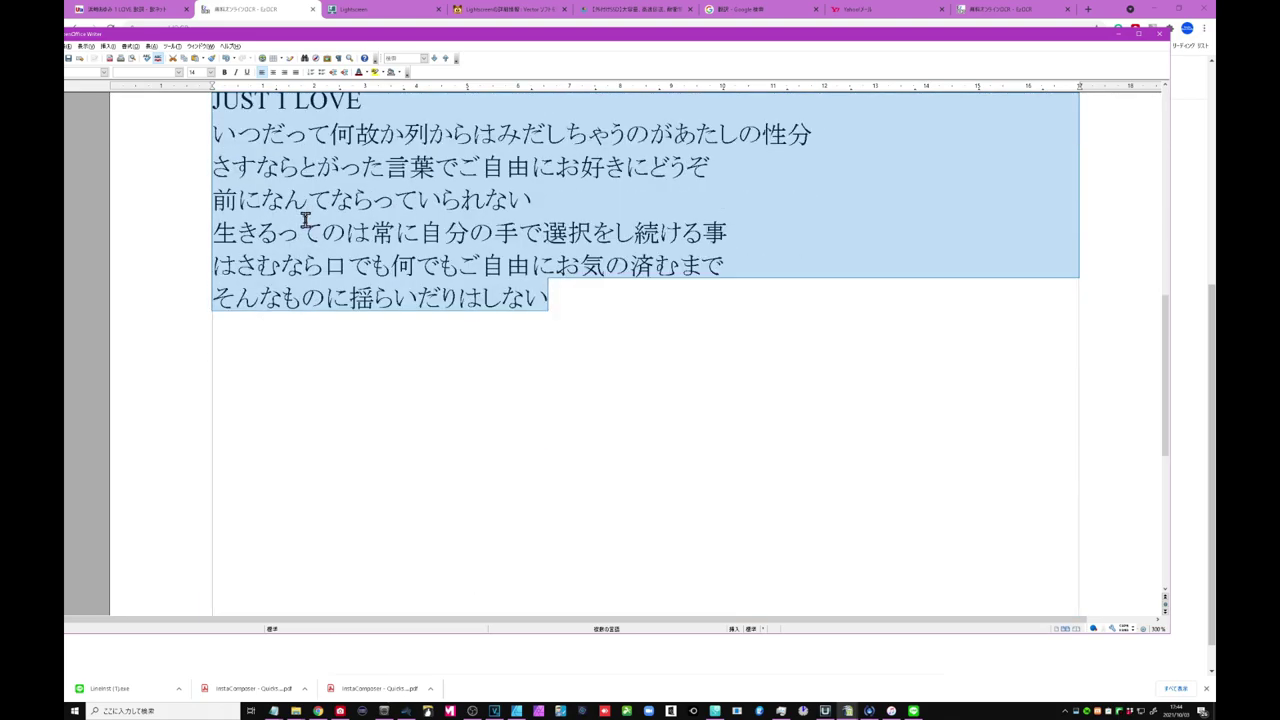
{"action": "scroll", "coordinate": [305, 220], "scroll_direction": "down", "scroll_amount": 4}
{"action": "scroll", "coordinate": [305, 220], "scroll_direction": "down", "scroll_amount": 3}
{"action": "scroll", "coordinate": [305, 220], "scroll_direction": "up", "scroll_amount": 5}
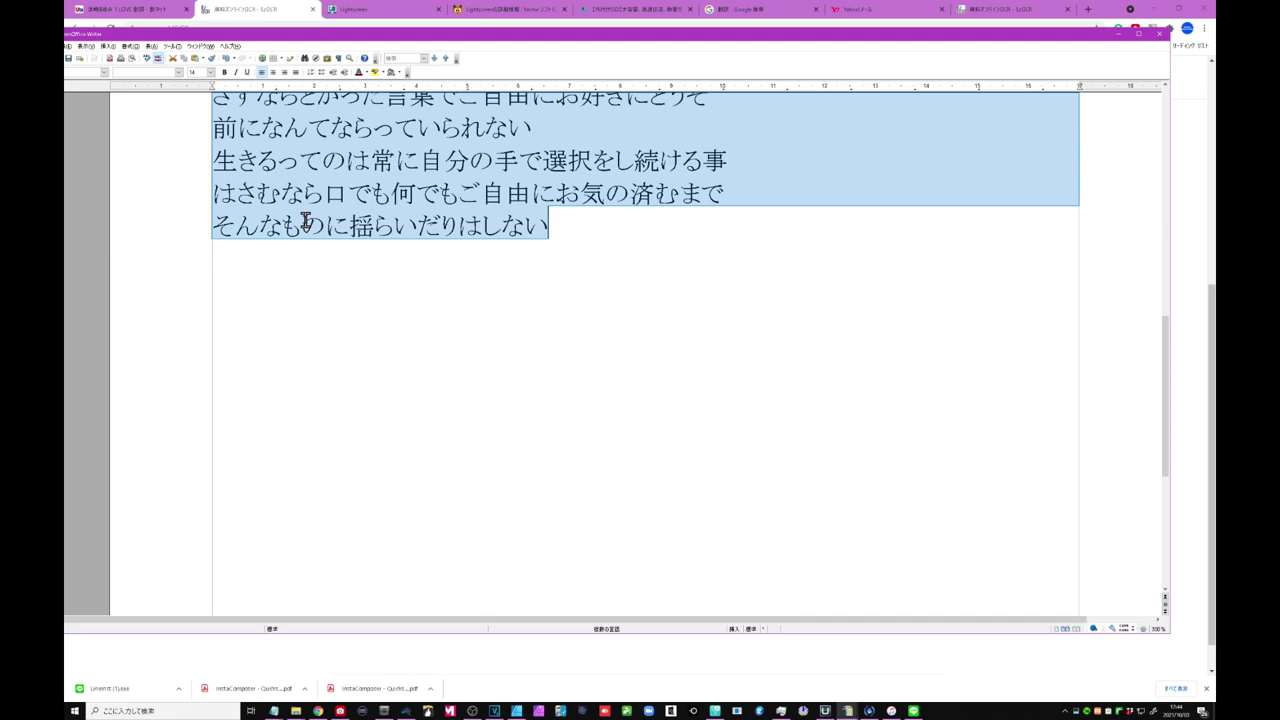
{"action": "scroll", "coordinate": [305, 220], "scroll_direction": "up", "scroll_amount": 3}
{"action": "scroll", "coordinate": [305, 220], "scroll_direction": "up", "scroll_amount": 4}
{"action": "scroll", "coordinate": [305, 220], "scroll_direction": "up", "scroll_amount": 5}
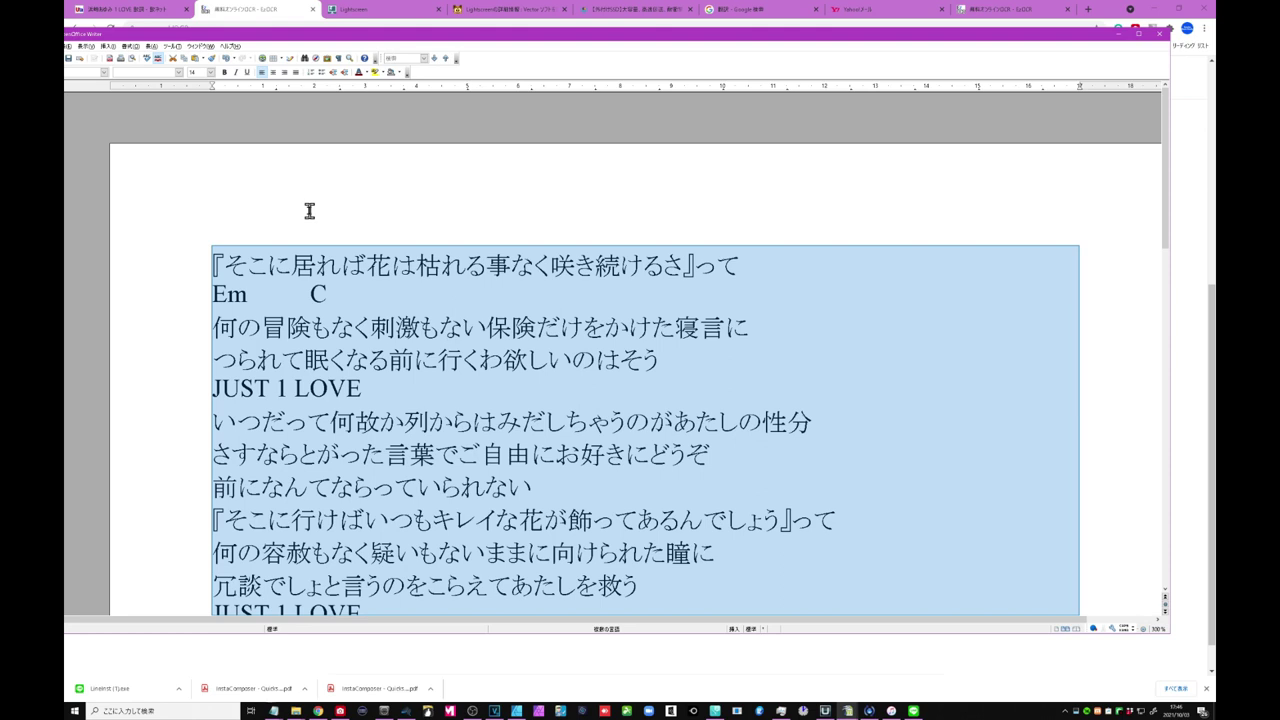
Switch to the Chrome tab showing Uta-Net's original 1 LOVE lyrics page.
{"action": "left_click", "coordinate": [128, 9]}
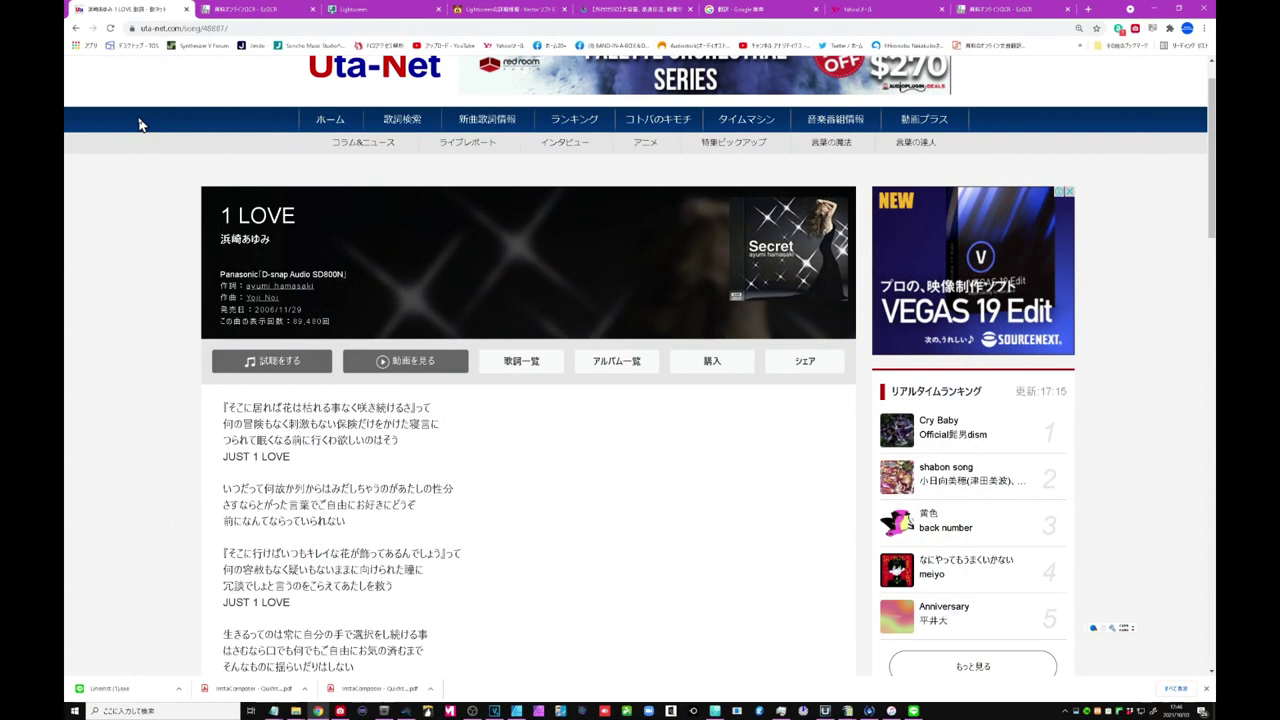